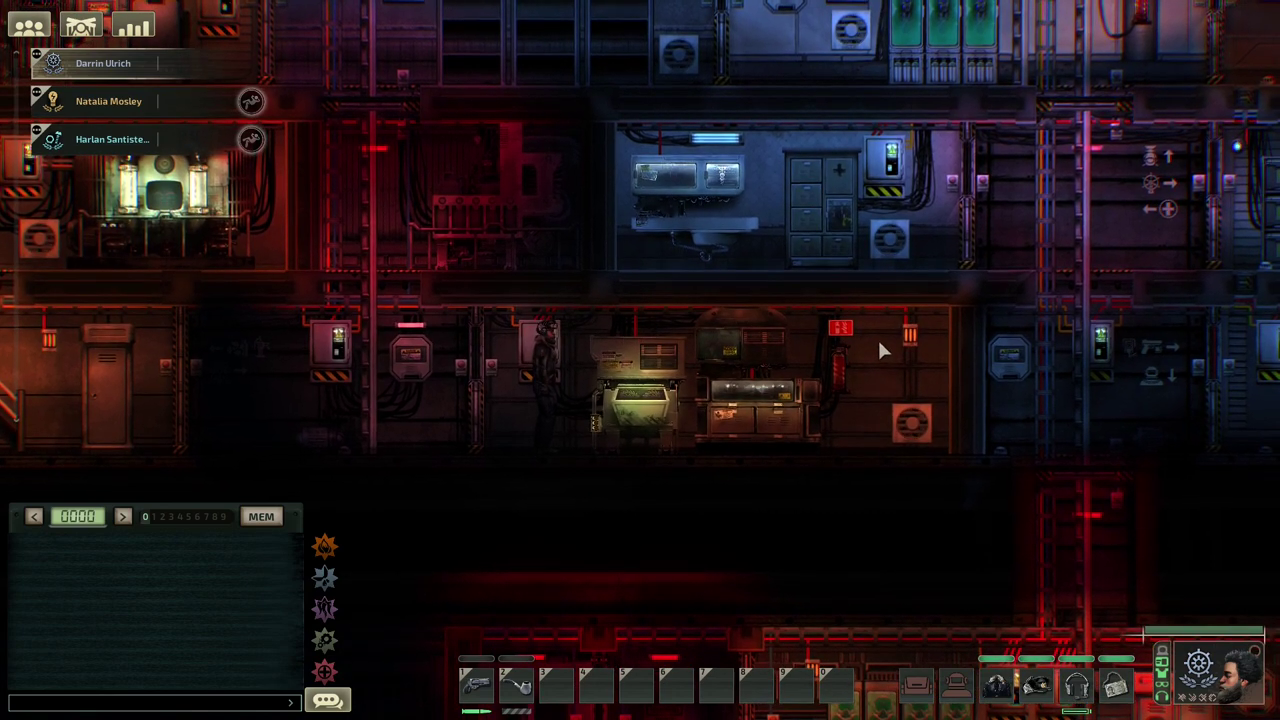
Walk the character to the Fabricator, browse its crafting recipes, then close the window
key("d")
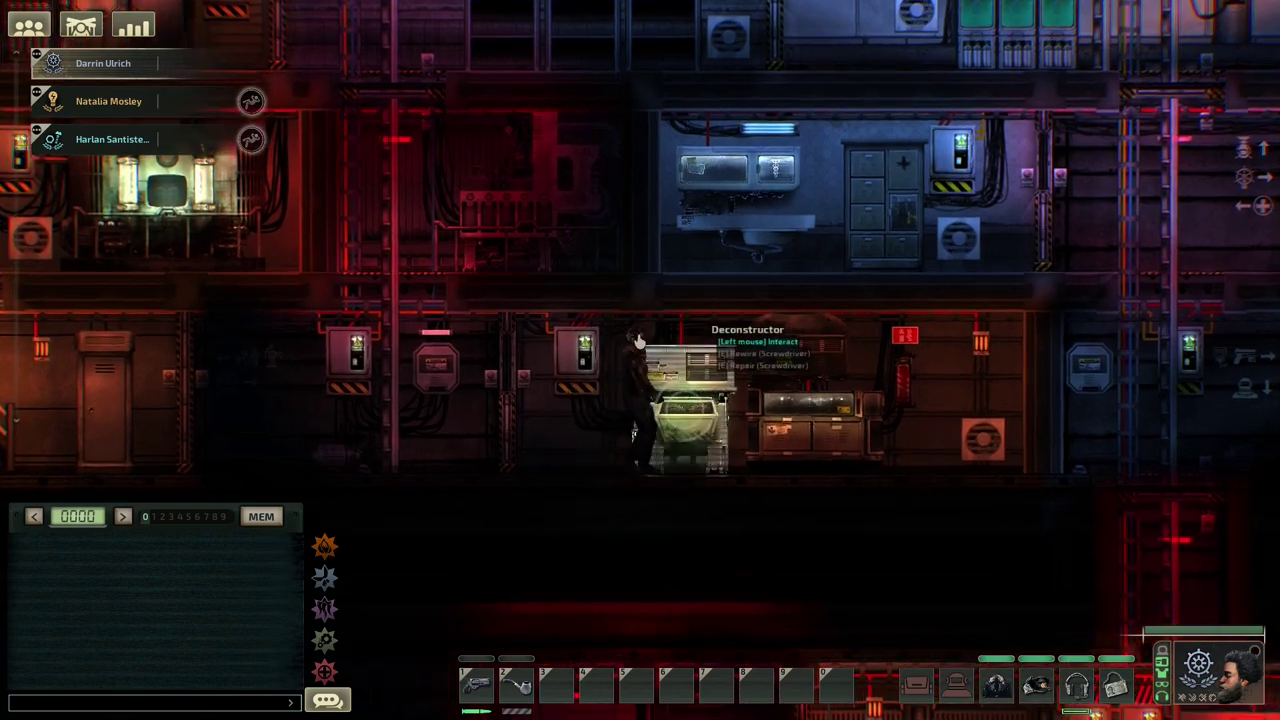
key("a")
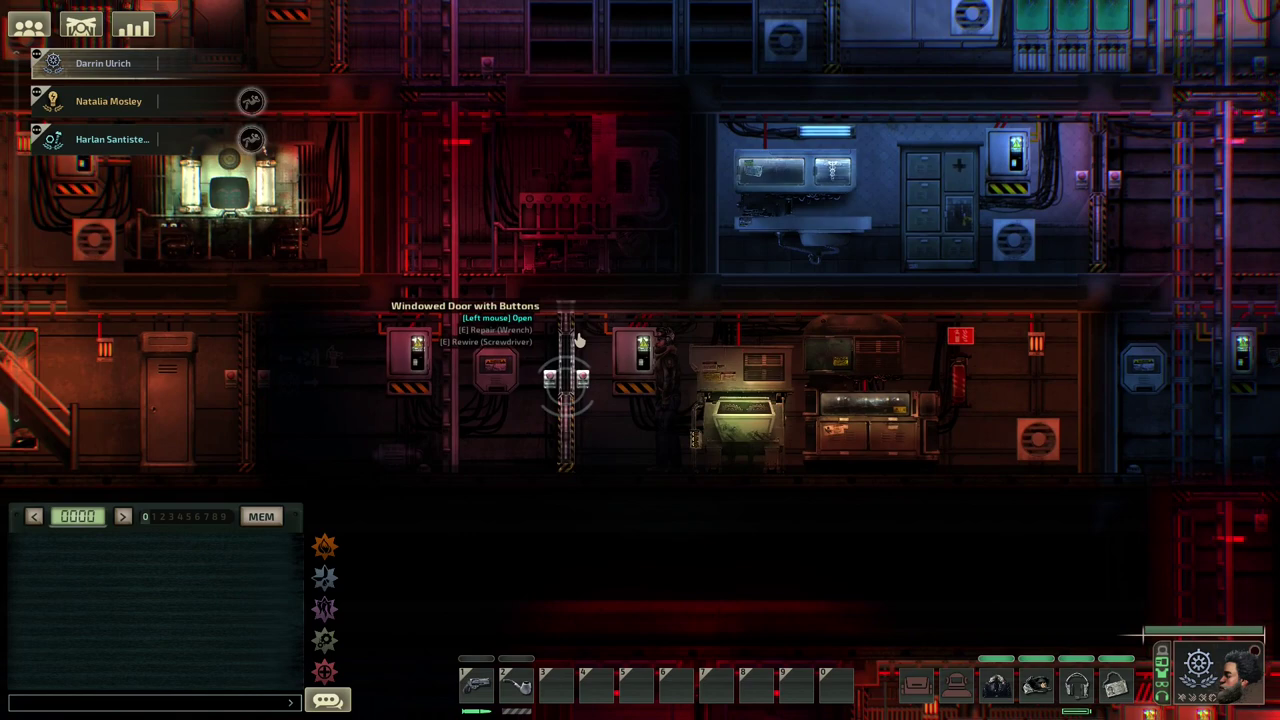
key("d")
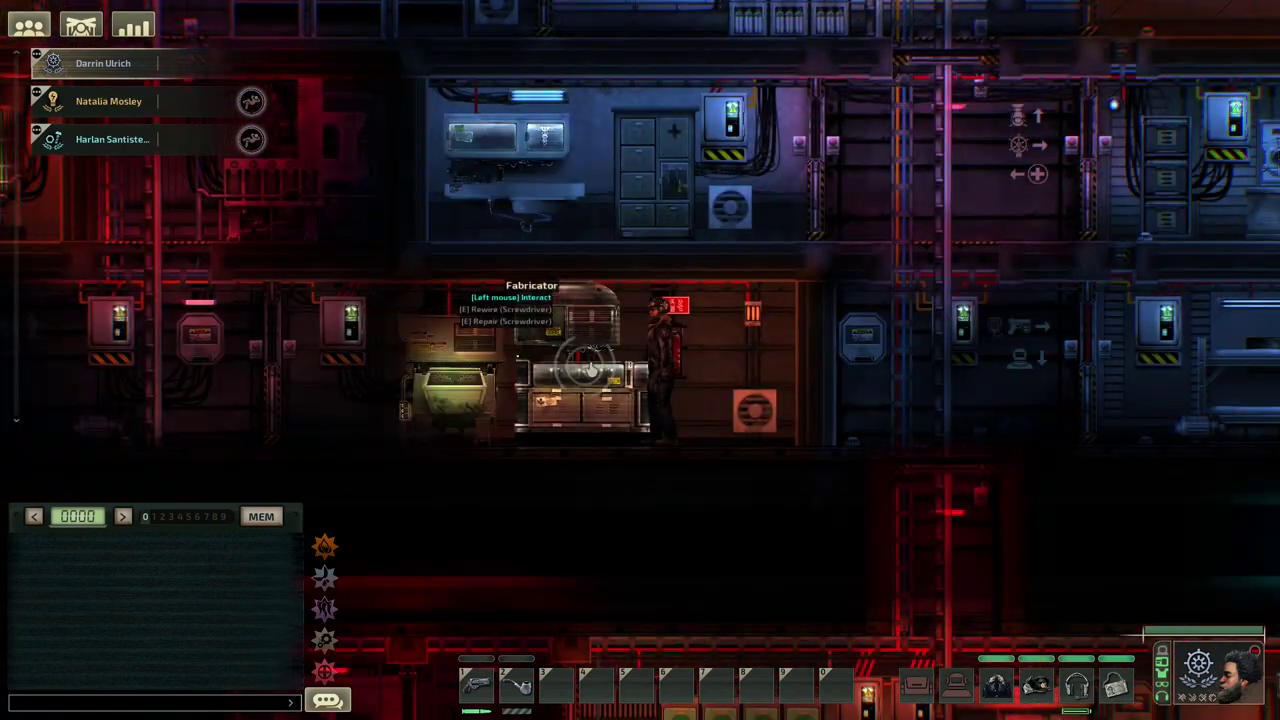
left_click(588, 368)
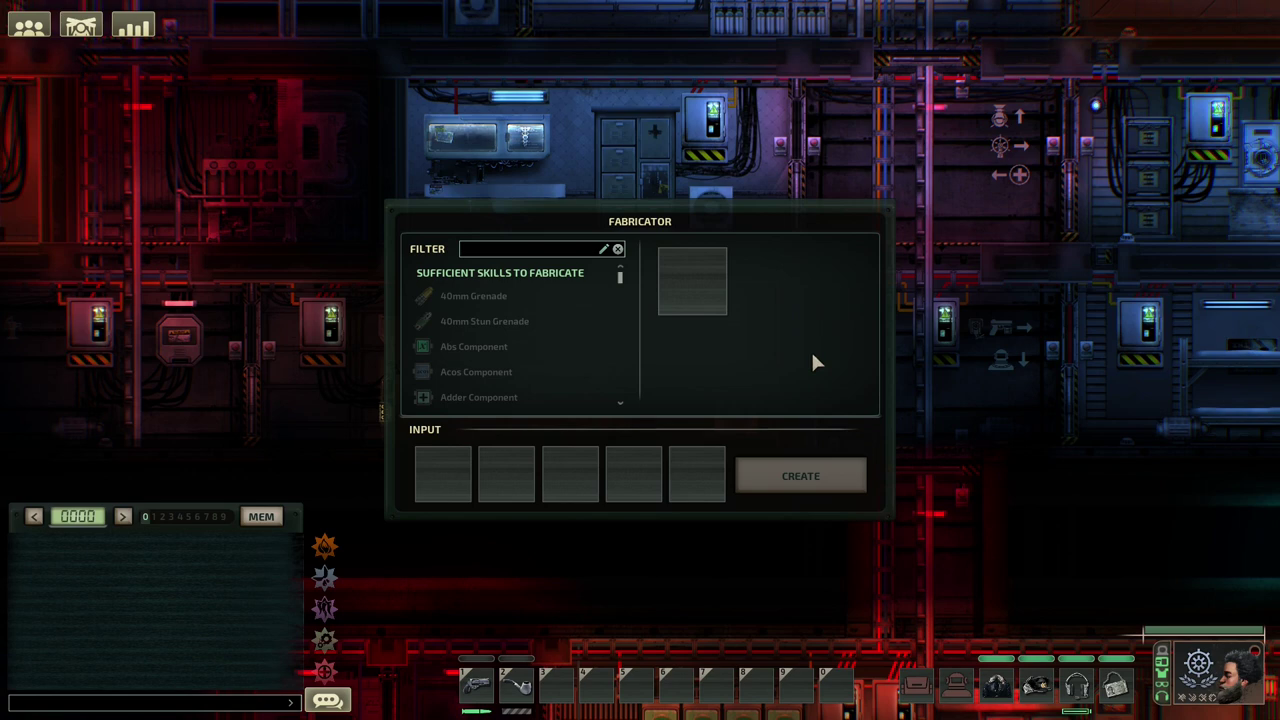
key("Escape")
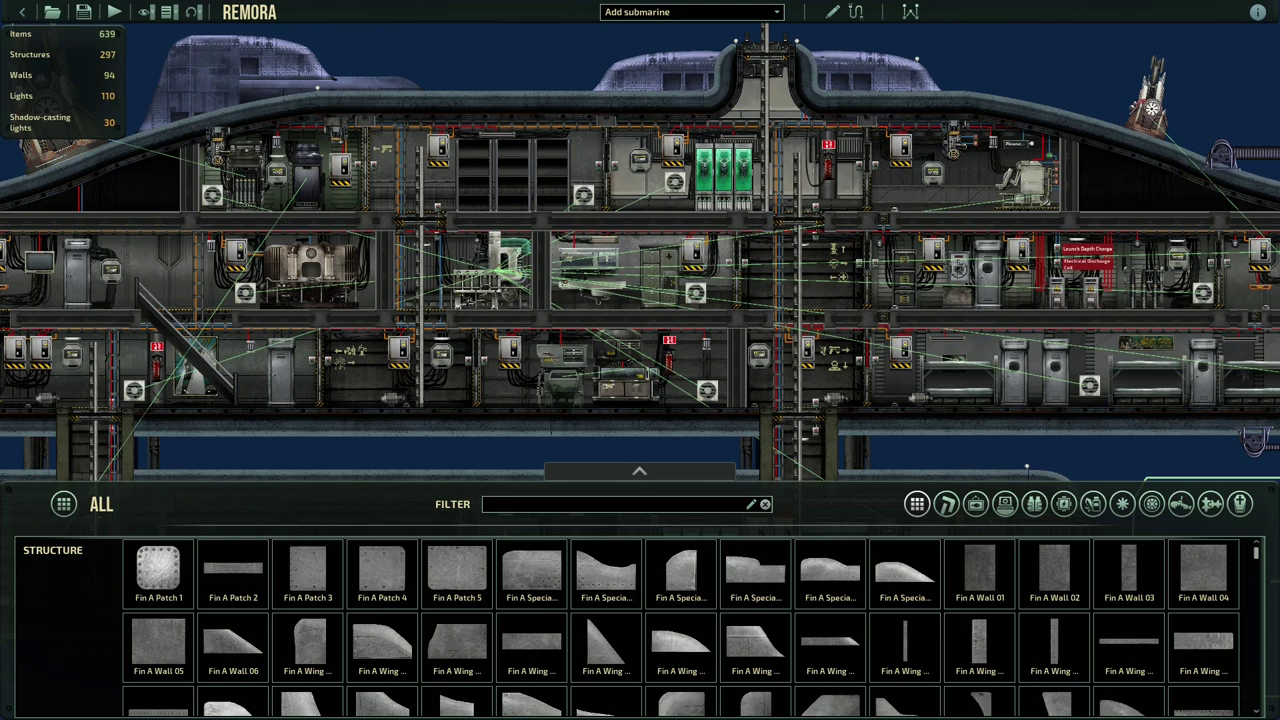
key("alt+Tab")
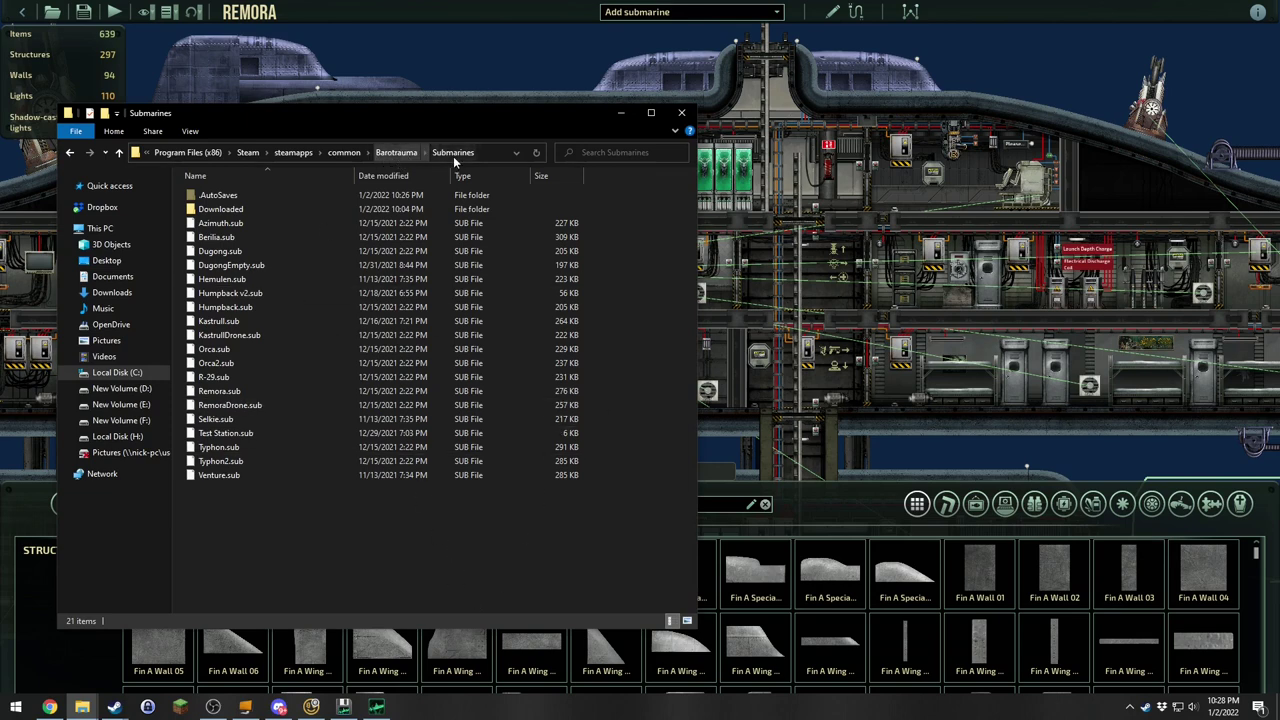
left_click(222, 279)
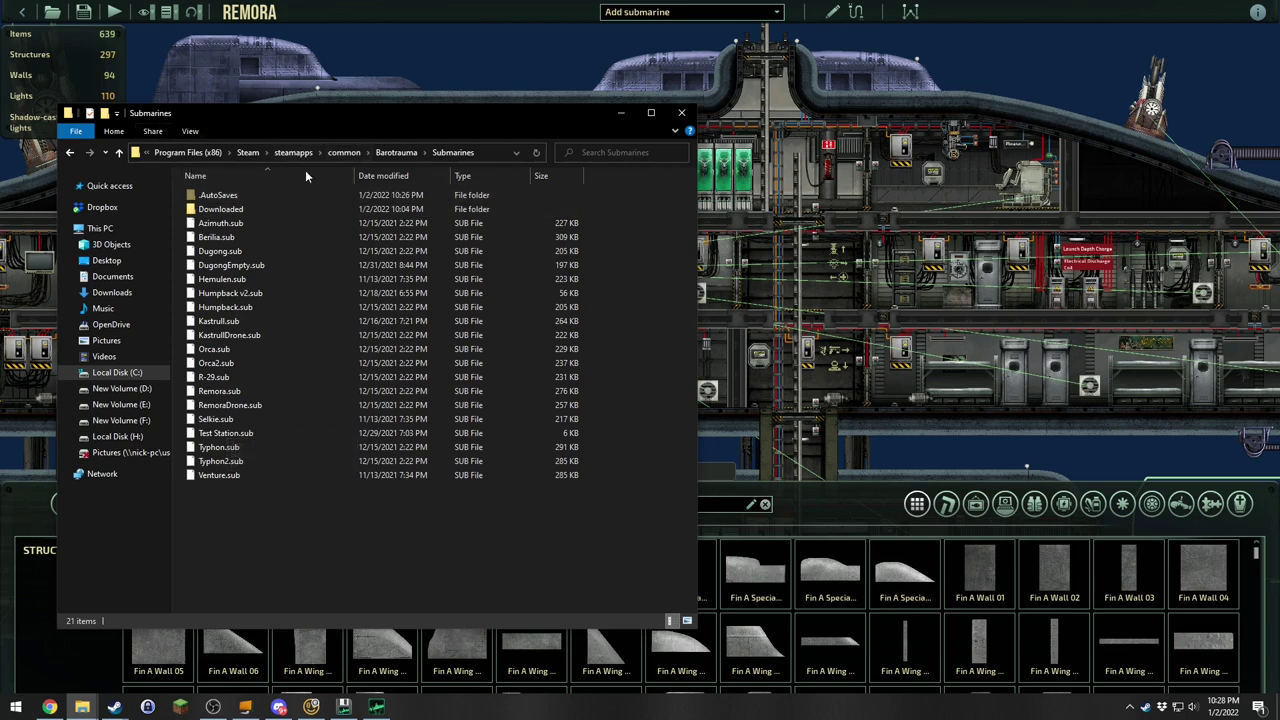
left_click(248, 297)
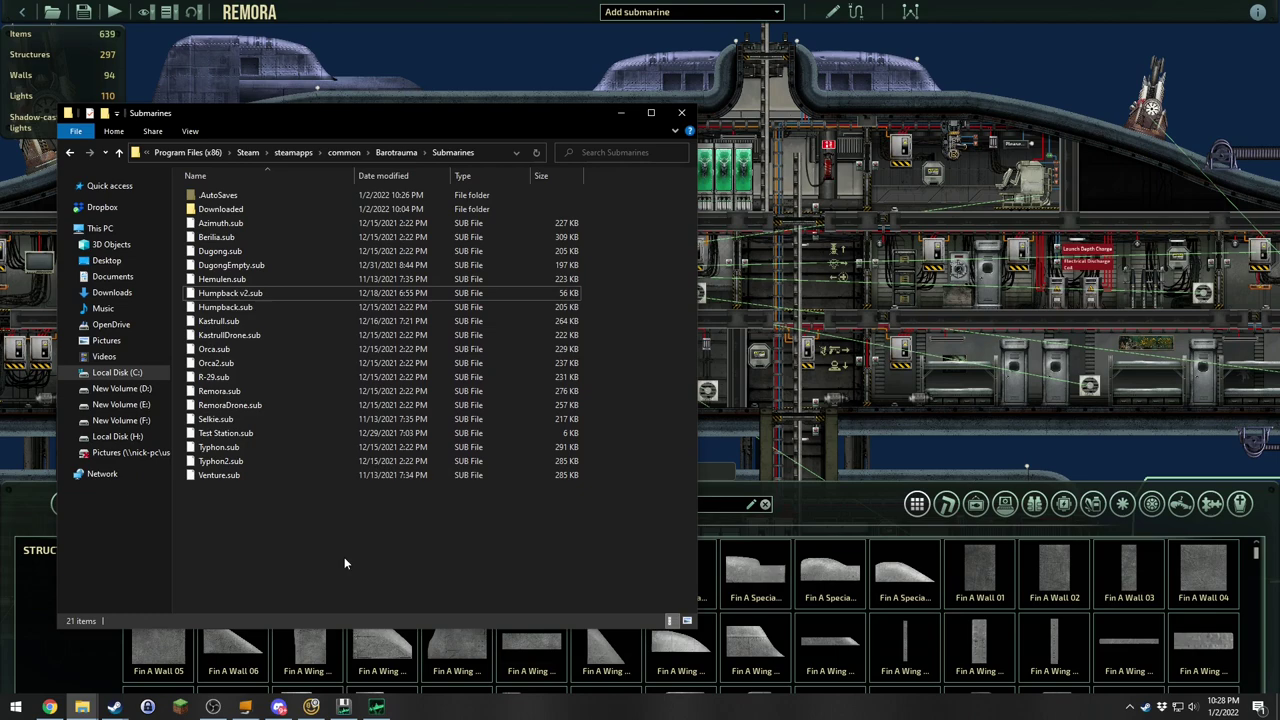
left_click(787, 453)
left_click(697, 450)
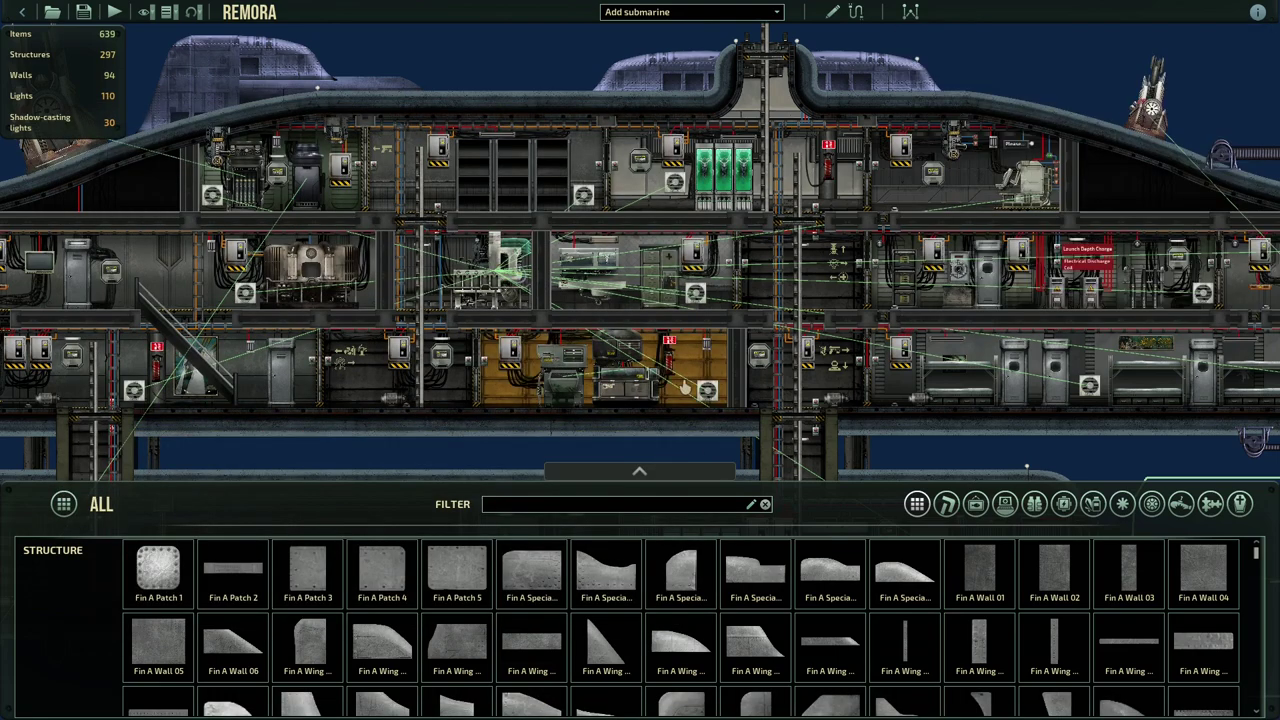
Zoom in on the lower fabricator room and inspect the Fabricator and Deconstructor properties
scroll(686, 391, "up", 5)
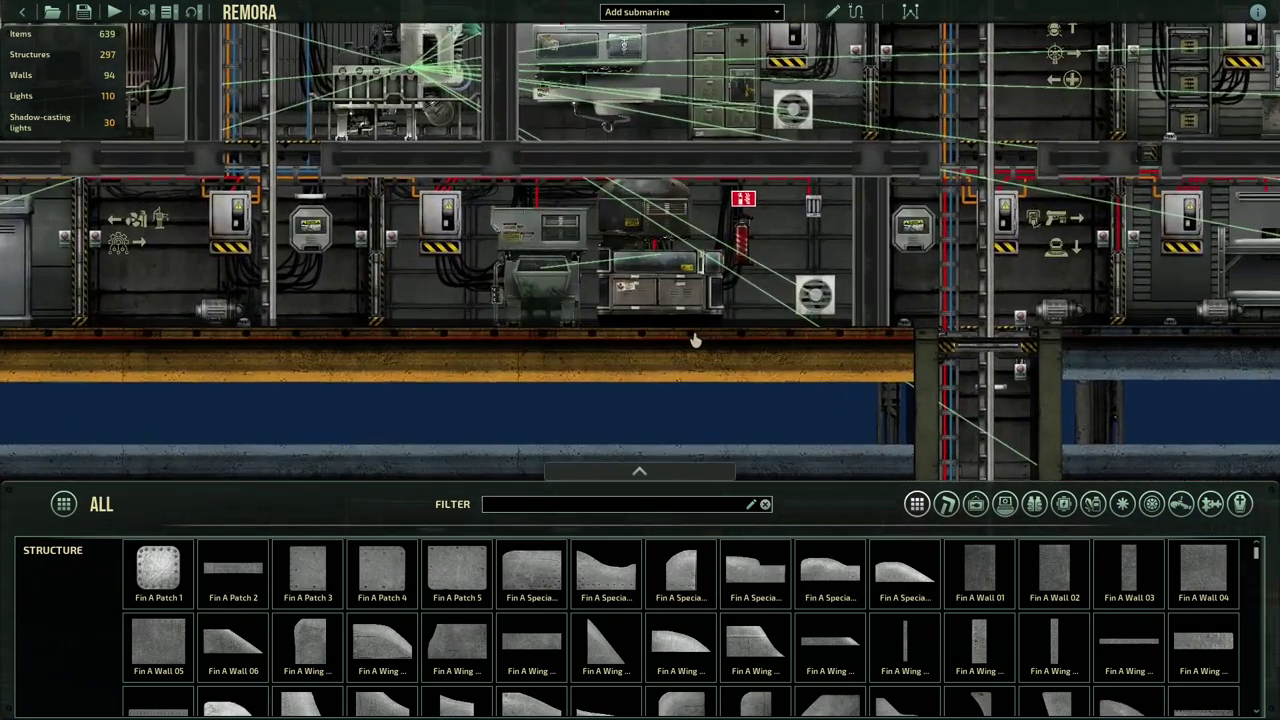
scroll(697, 314, "up", 3)
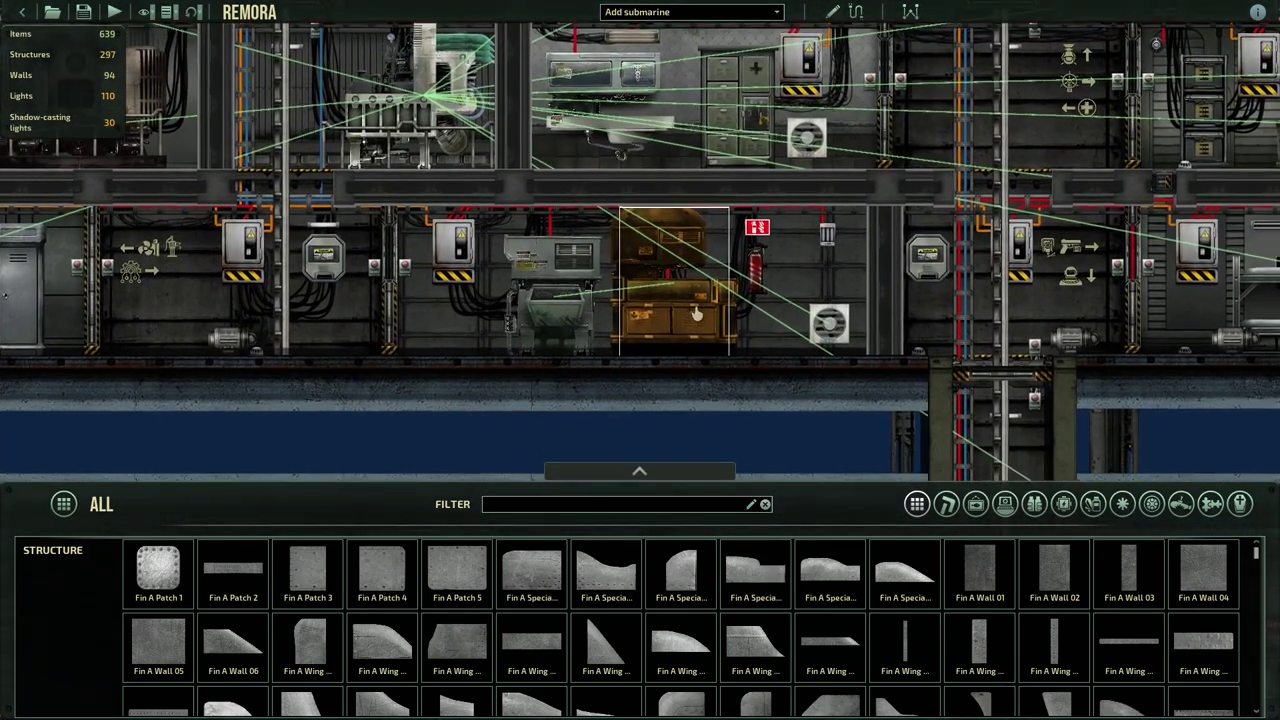
left_click(563, 298)
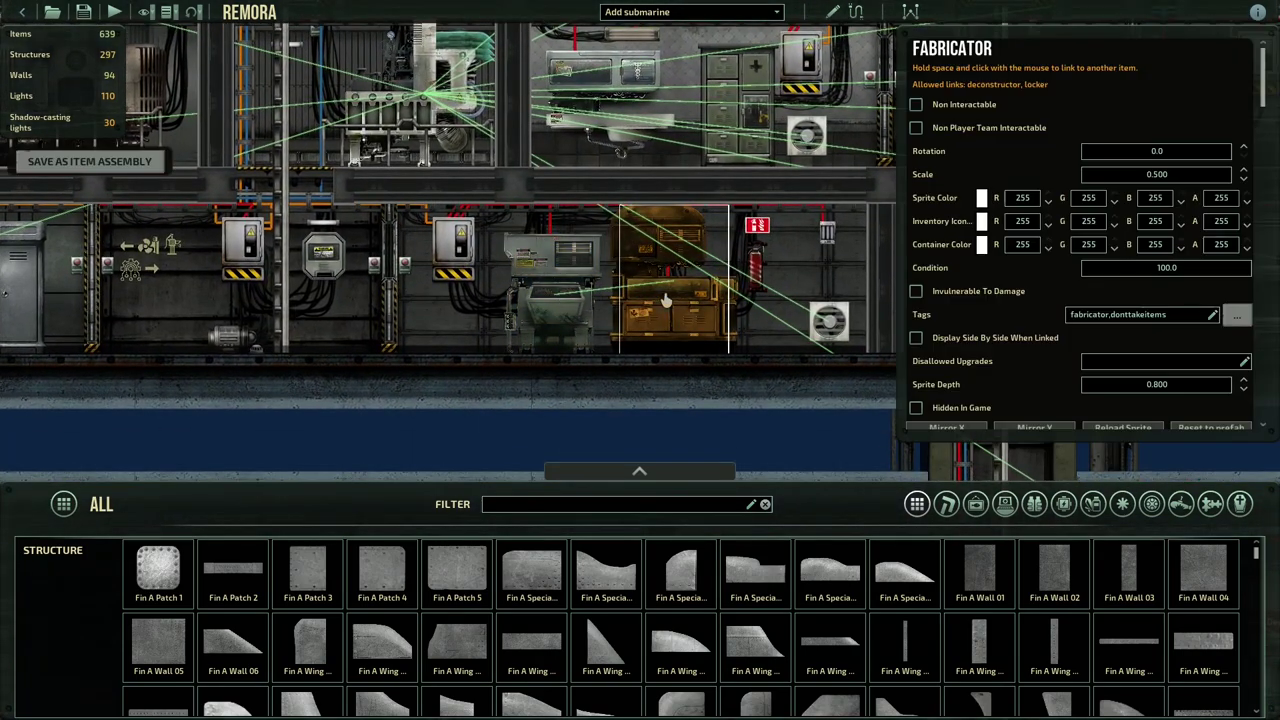
left_click(668, 300)
key("d")
left_click(512, 292)
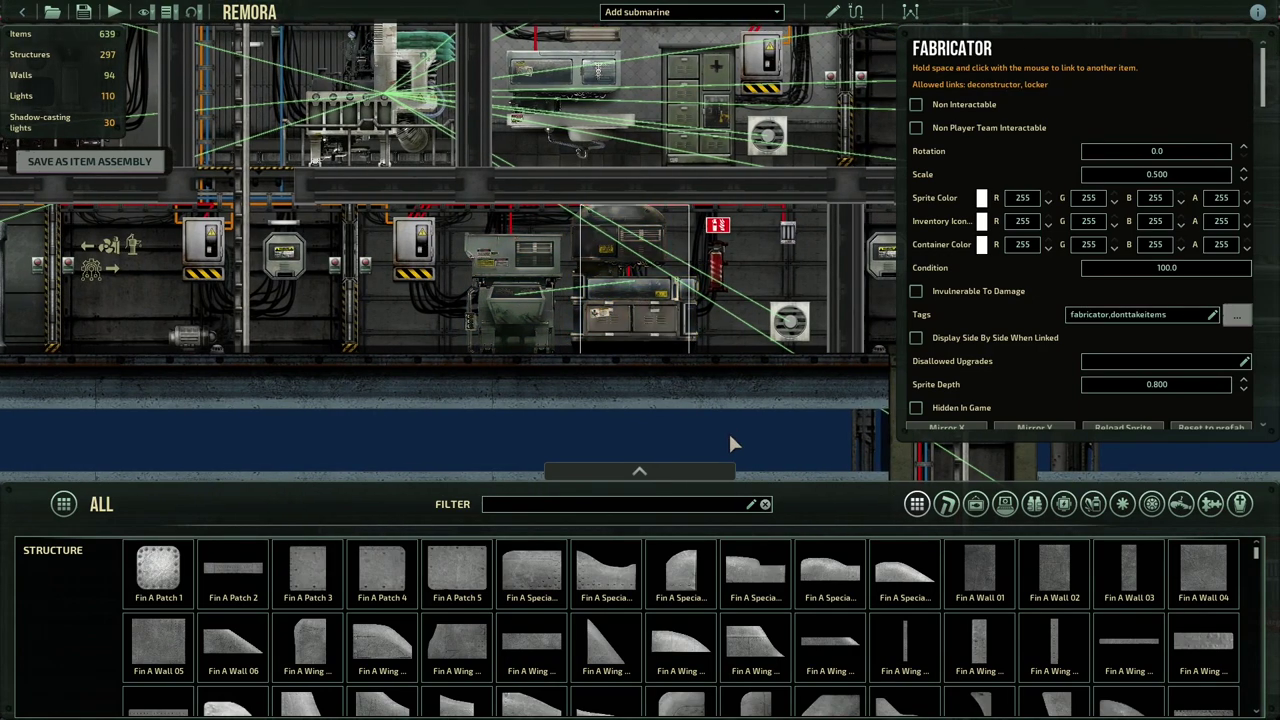
left_click(728, 430)
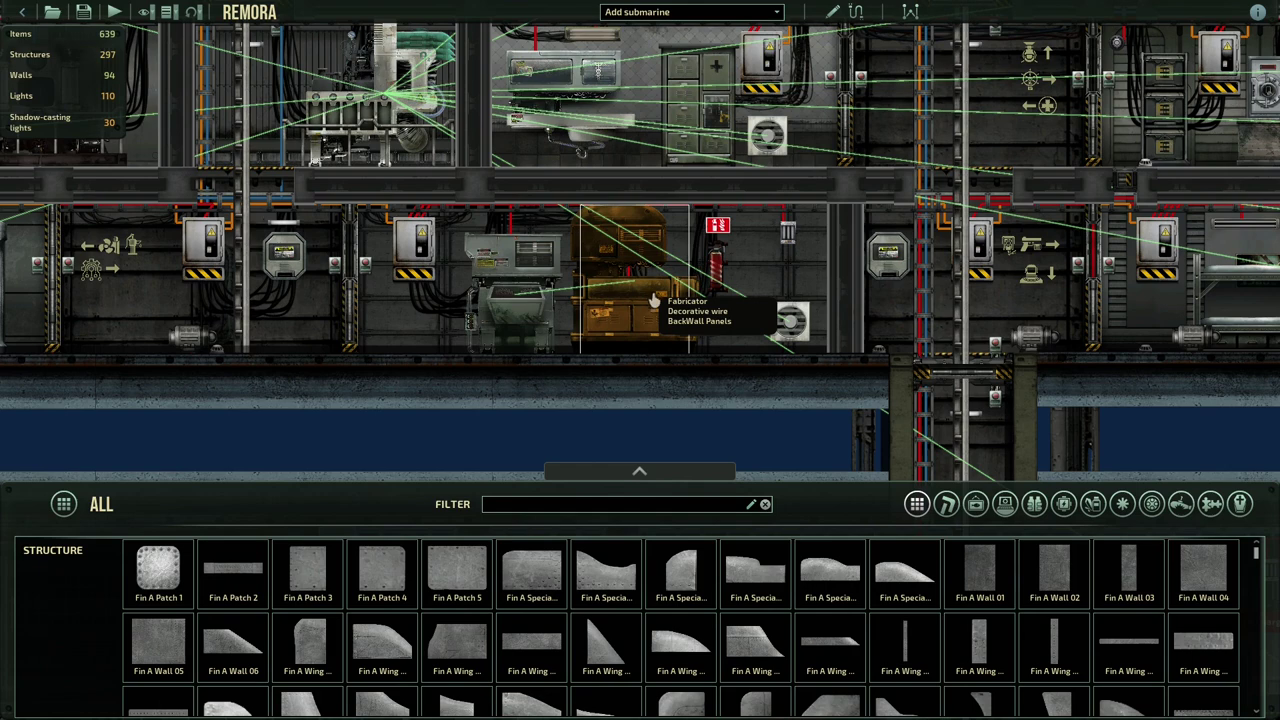
Check the nearby junction box and fire extinguisher bracket, then select the catalogue Filter box
left_click(404, 248)
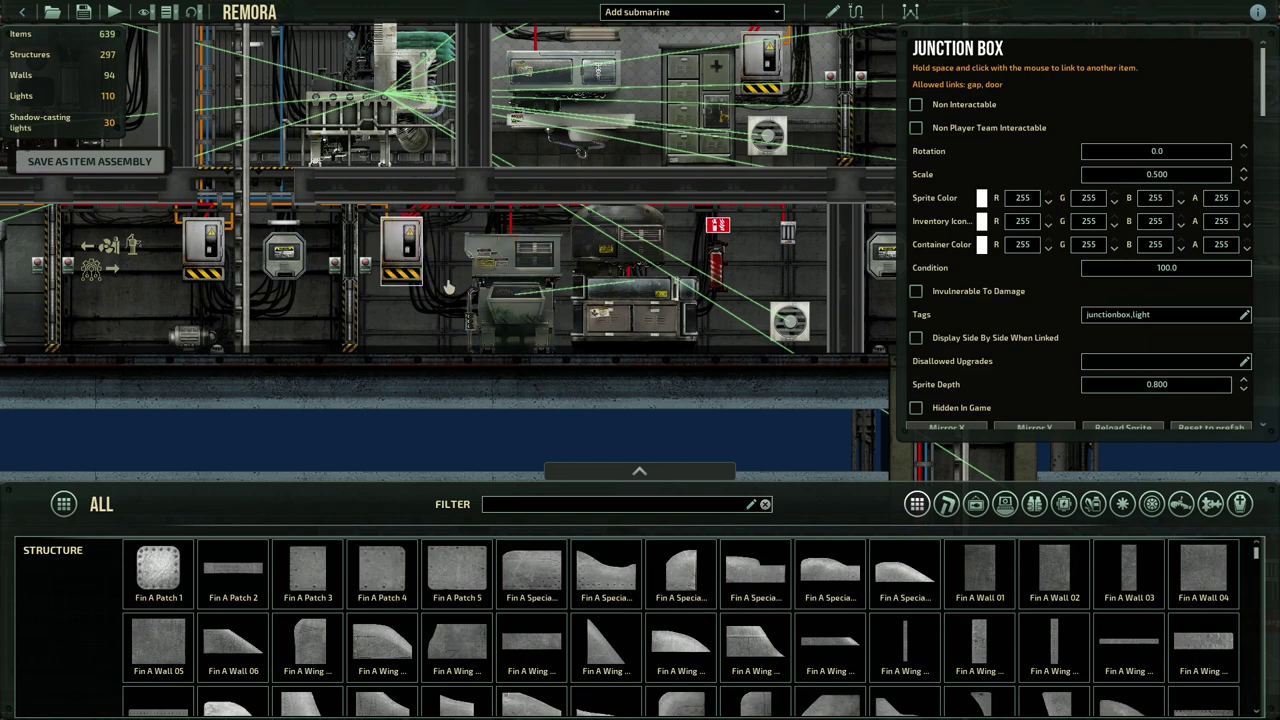
left_click(716, 262)
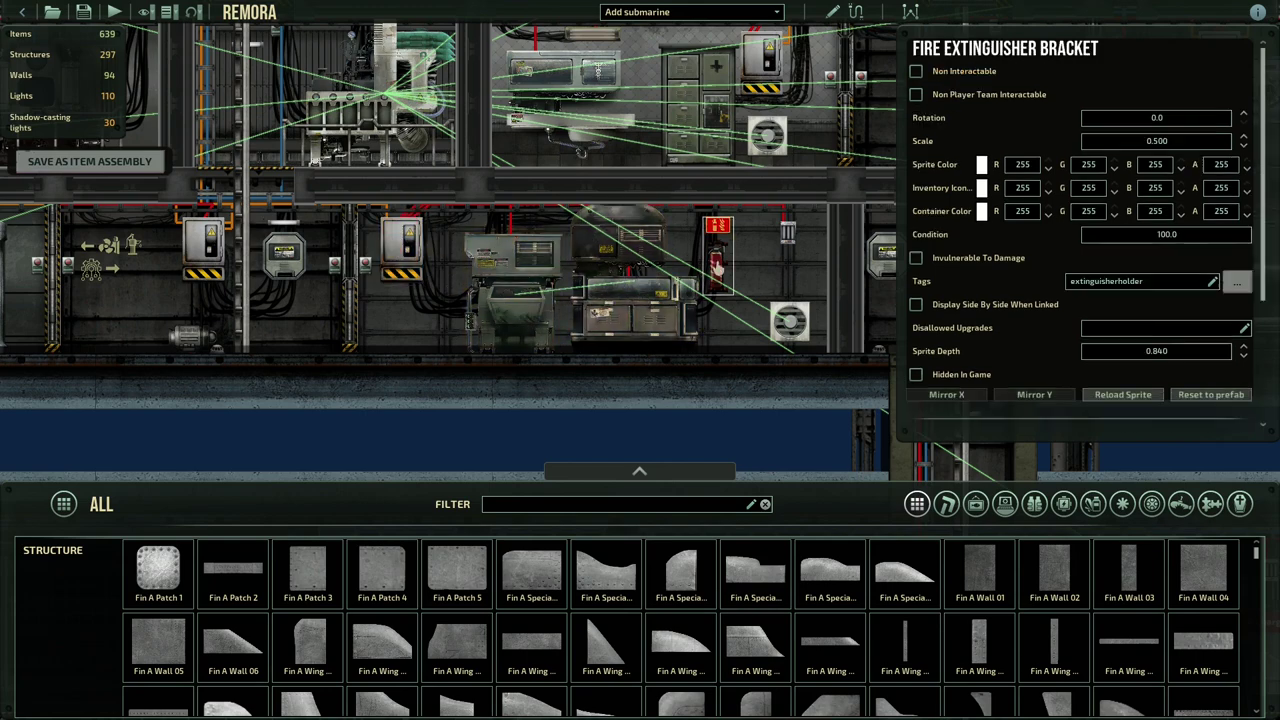
left_click(681, 510)
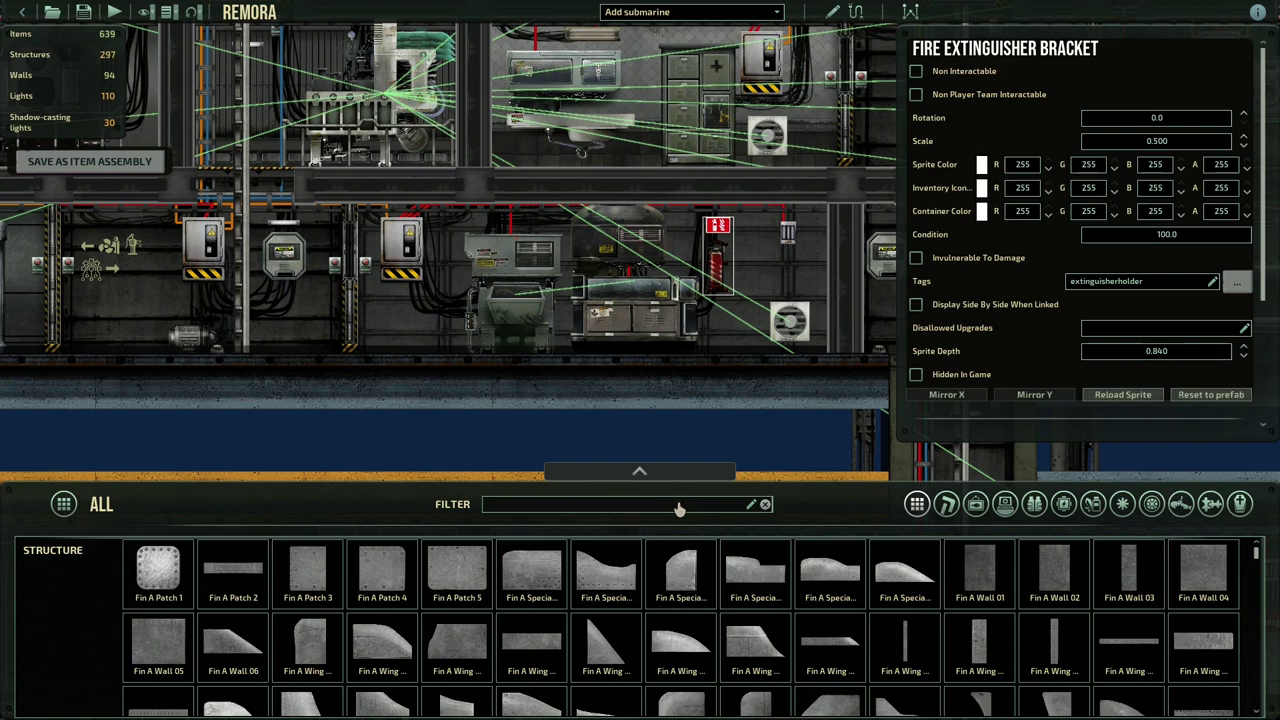
Filter the catalogue by 'cabin' and place a Large Steel Cabinet right of the Fabricator
type("calbl")
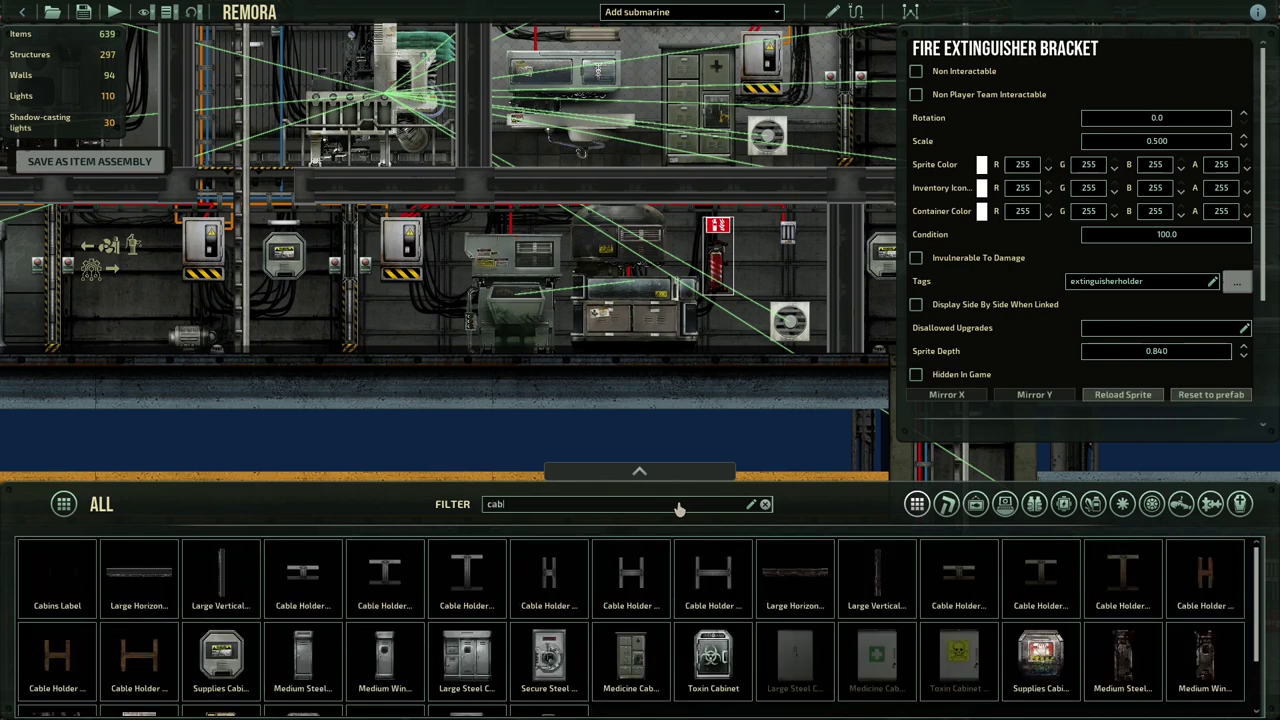
key("BackSpace")
type("in")
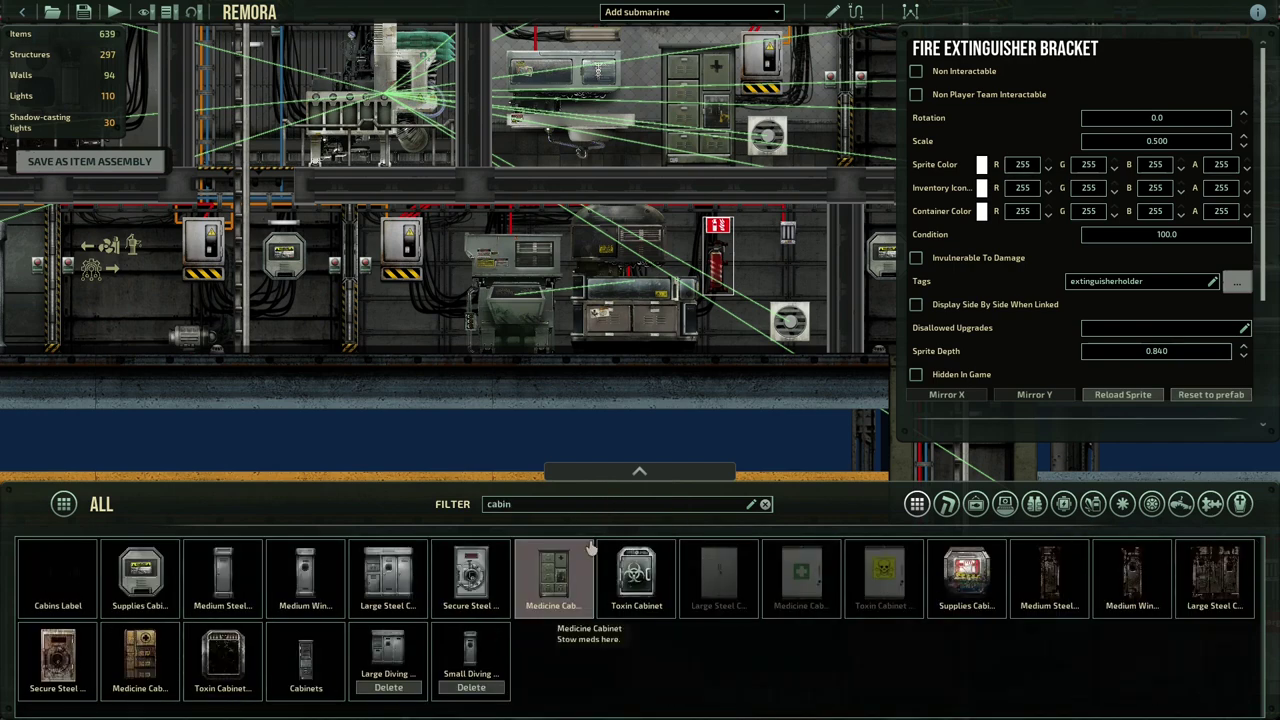
type("ate")
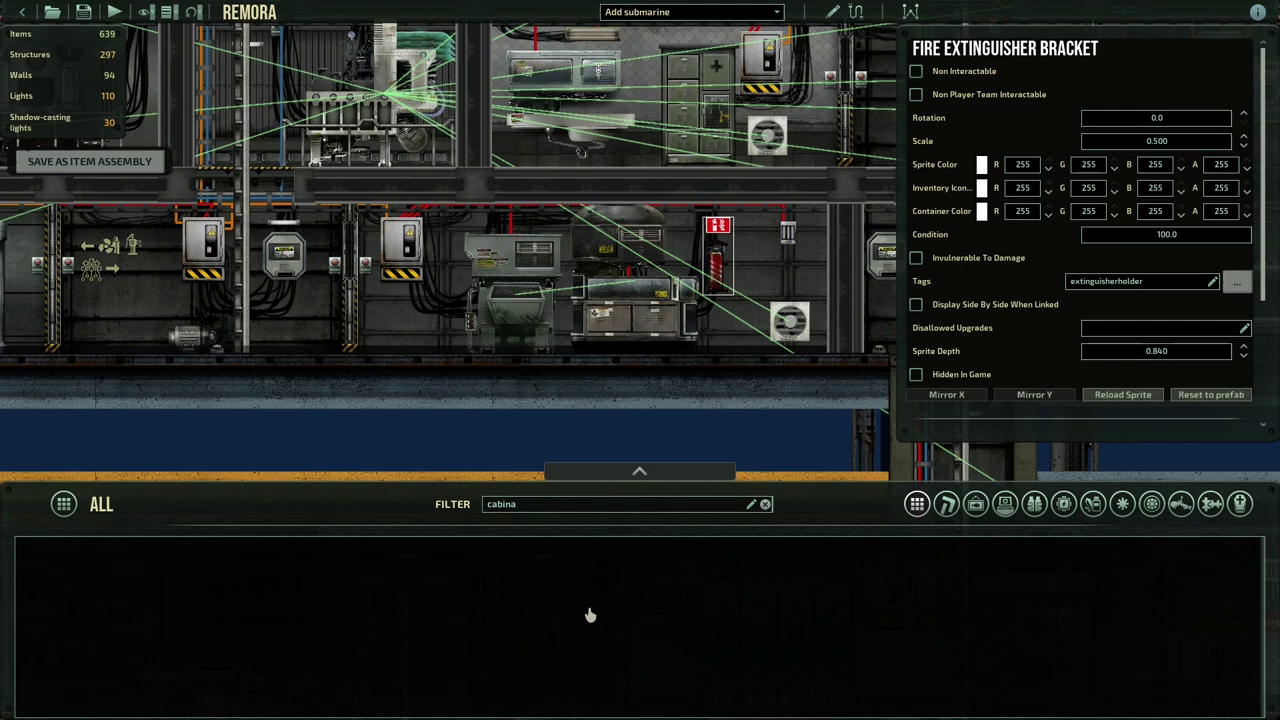
key("BackSpace")
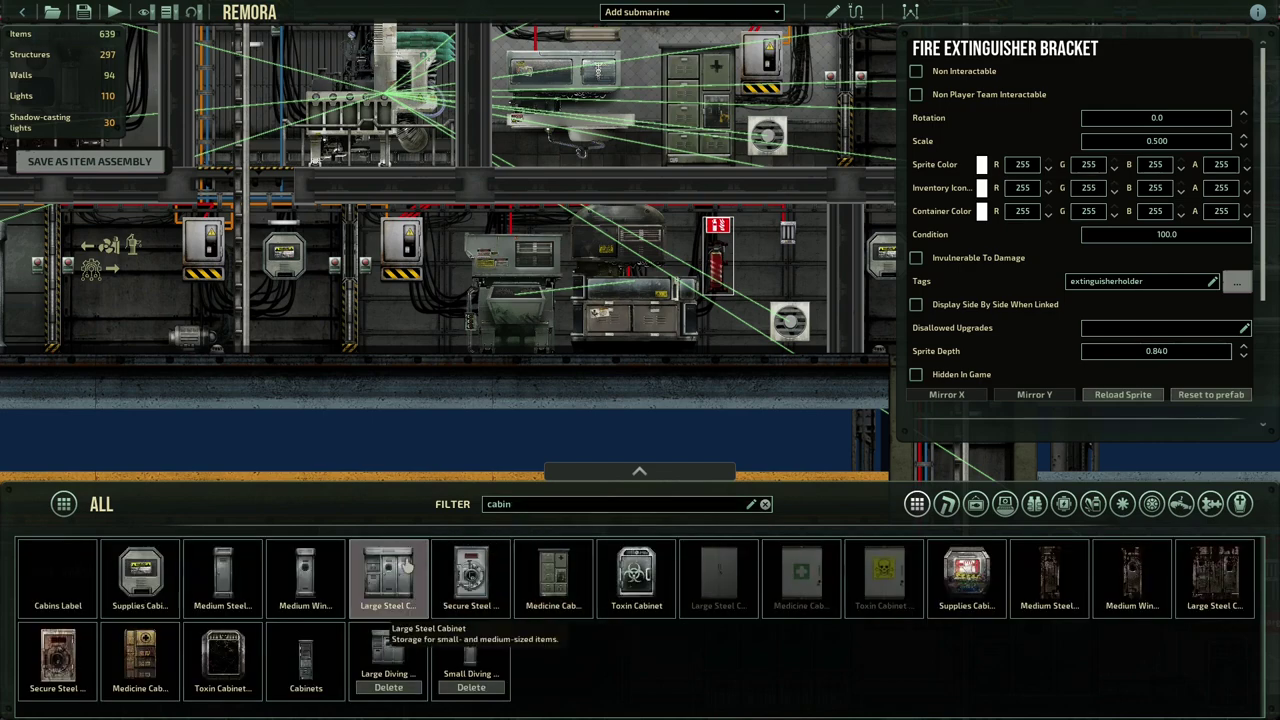
left_click_drag(388, 575, 703, 227)
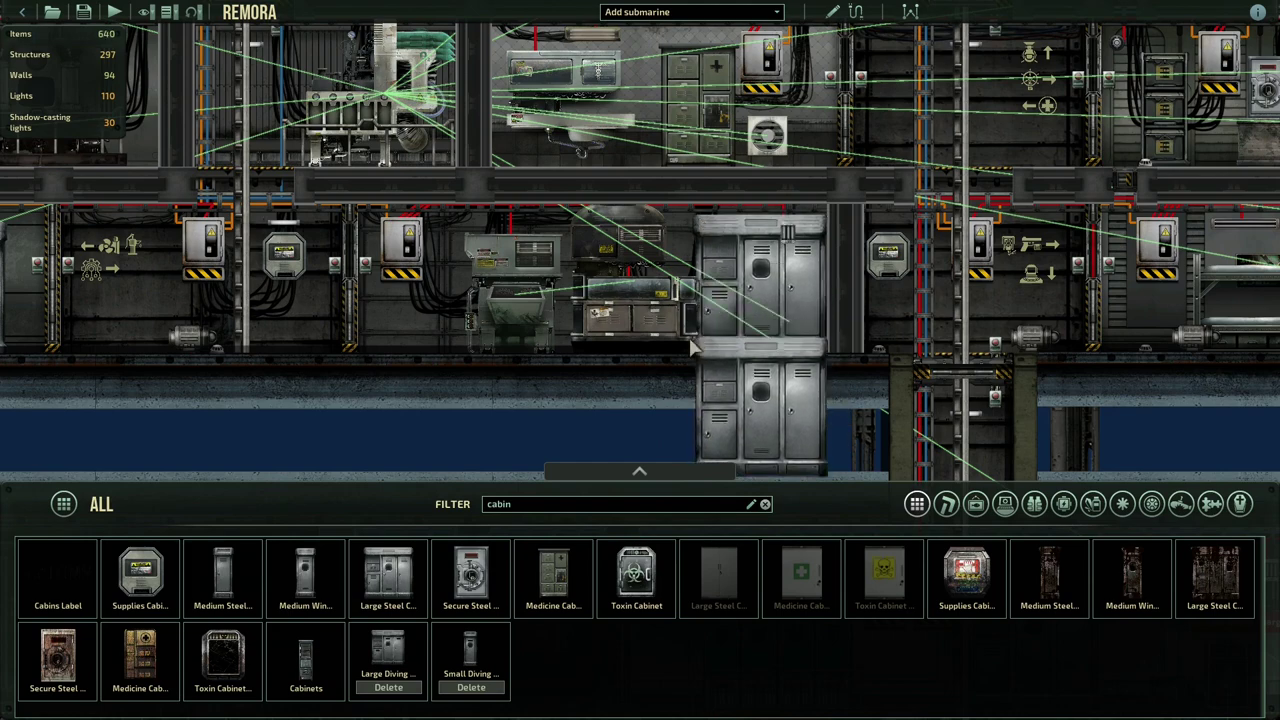
left_click(783, 282)
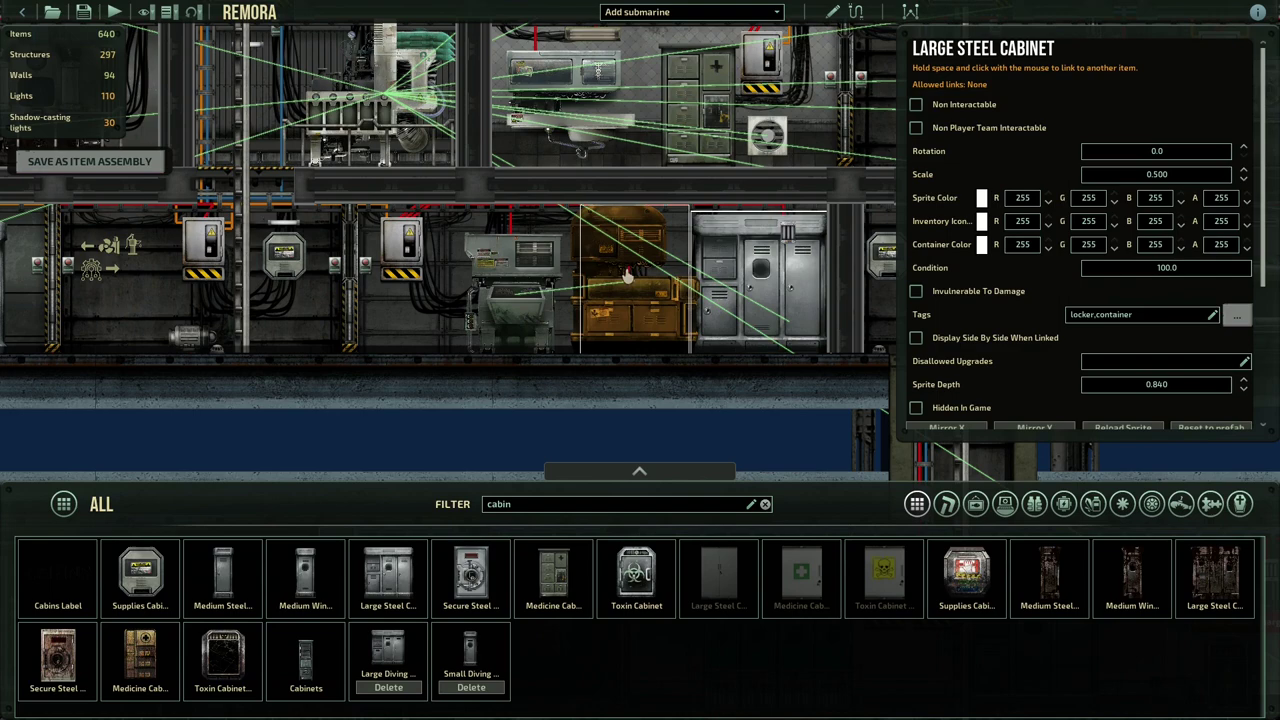
Link the Fabricator to the Large Steel Cabinet on its right, then clear the selection
key("w")
key("a")
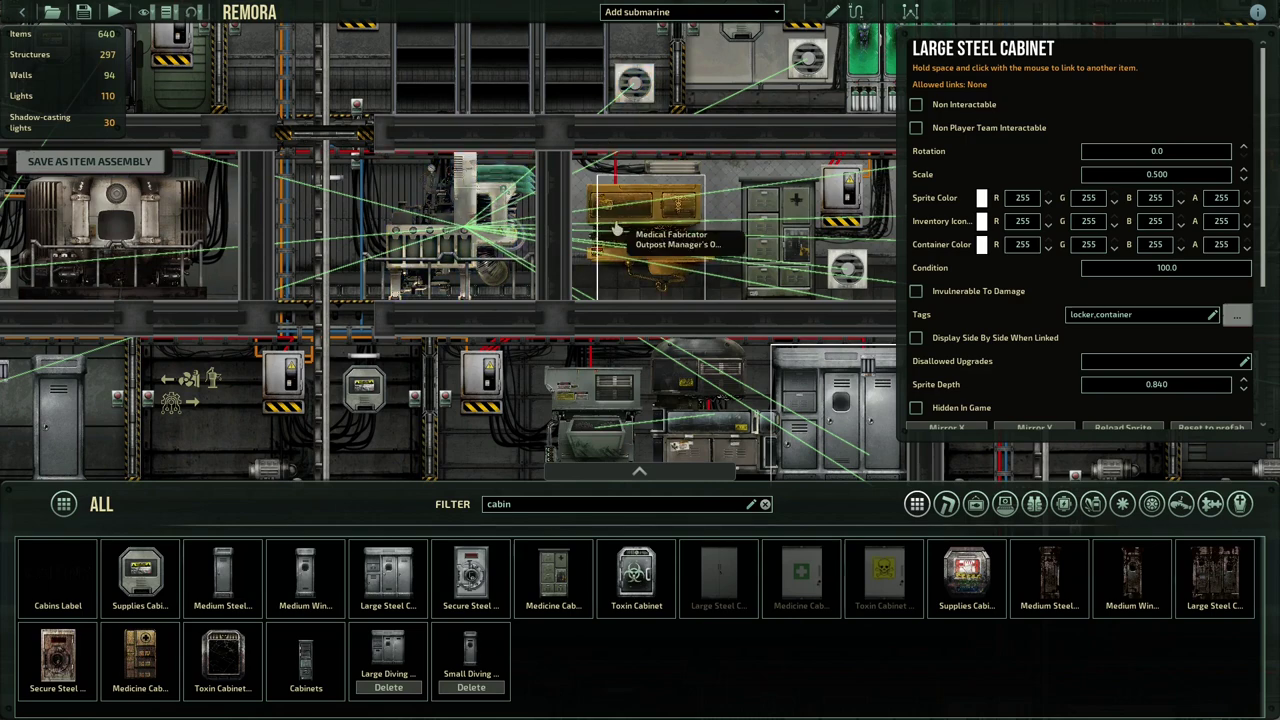
key("s")
key("d")
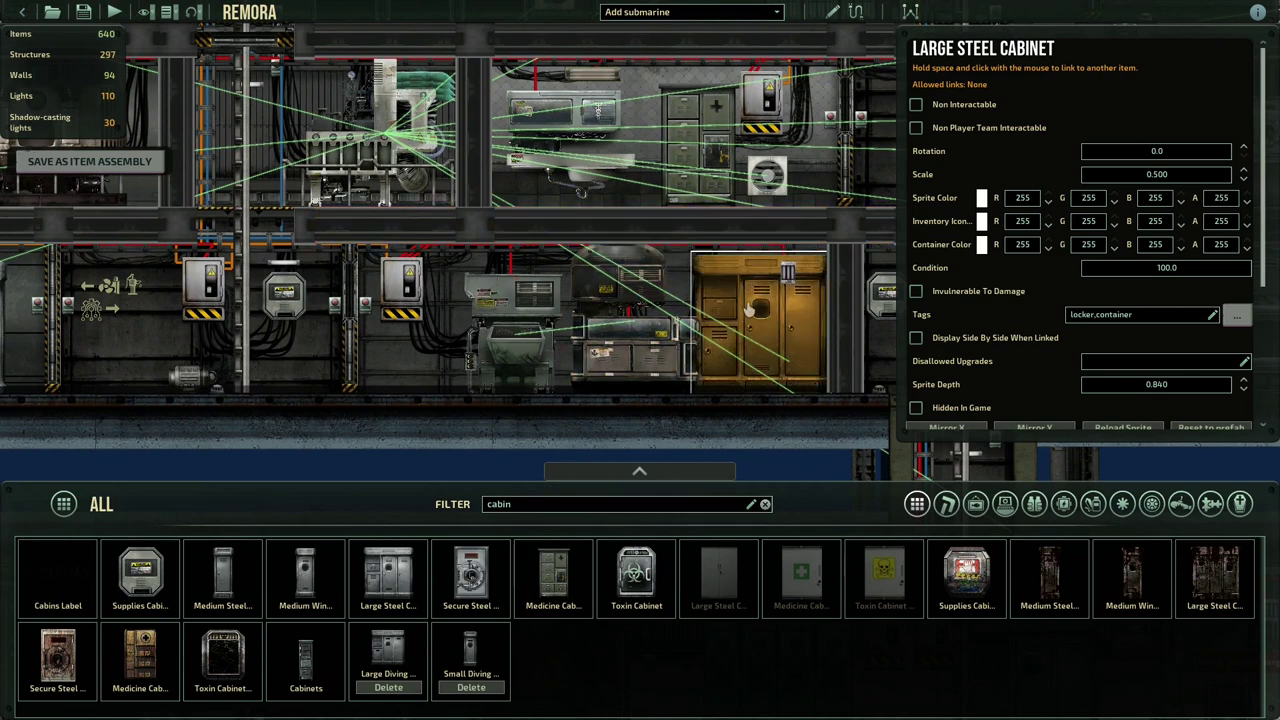
left_click(650, 300)
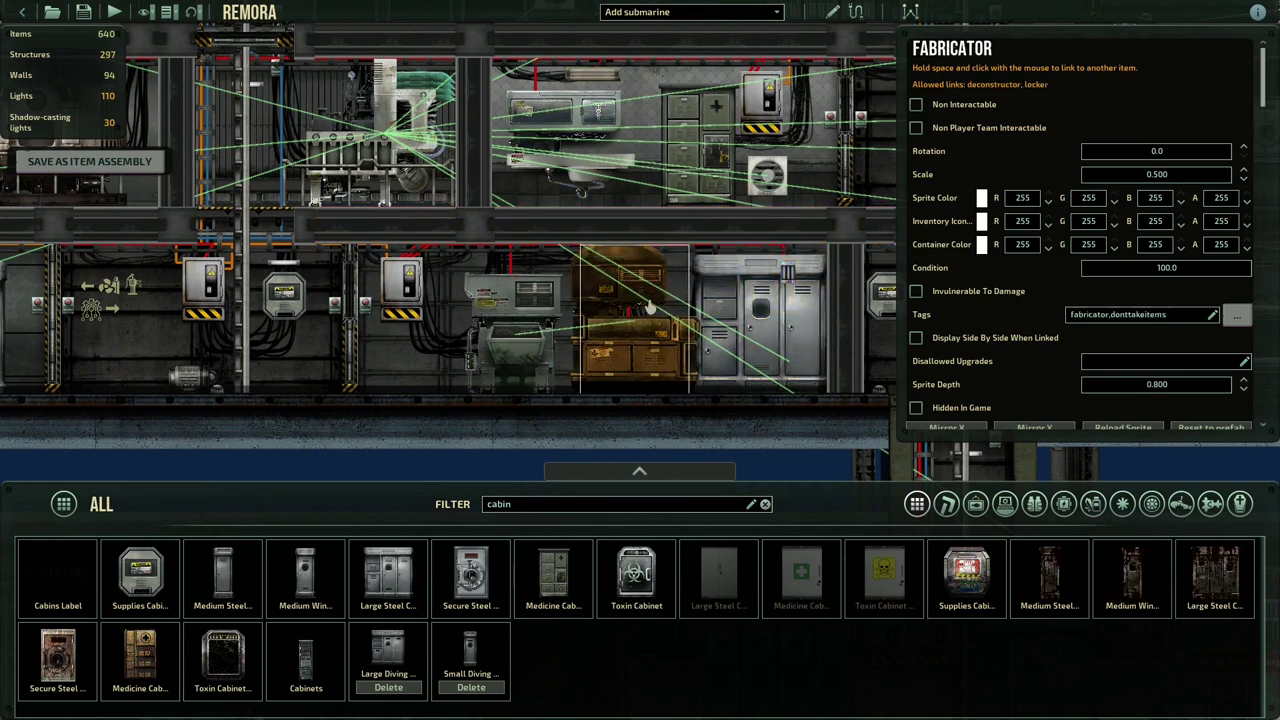
left_click(783, 338)
middle_click_drag(783, 338, 788, 200)
left_click_drag(787, 200, 778, 172)
left_click(725, 331)
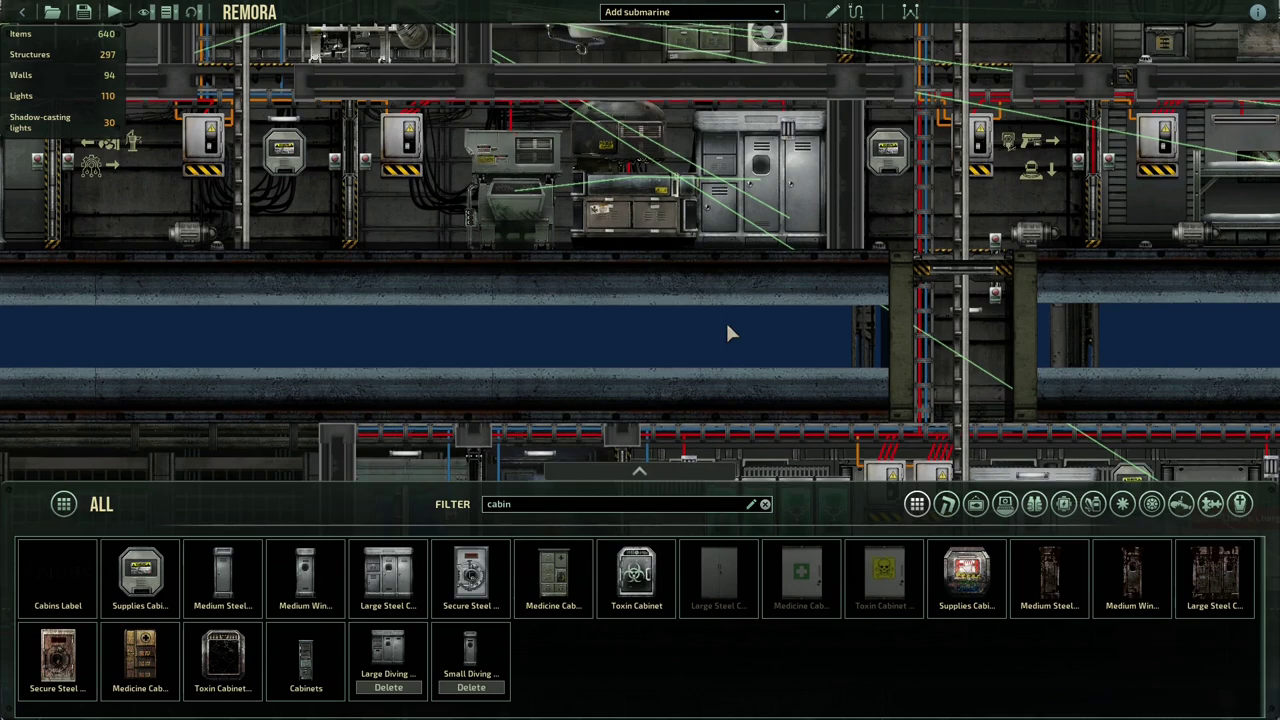
key("w")
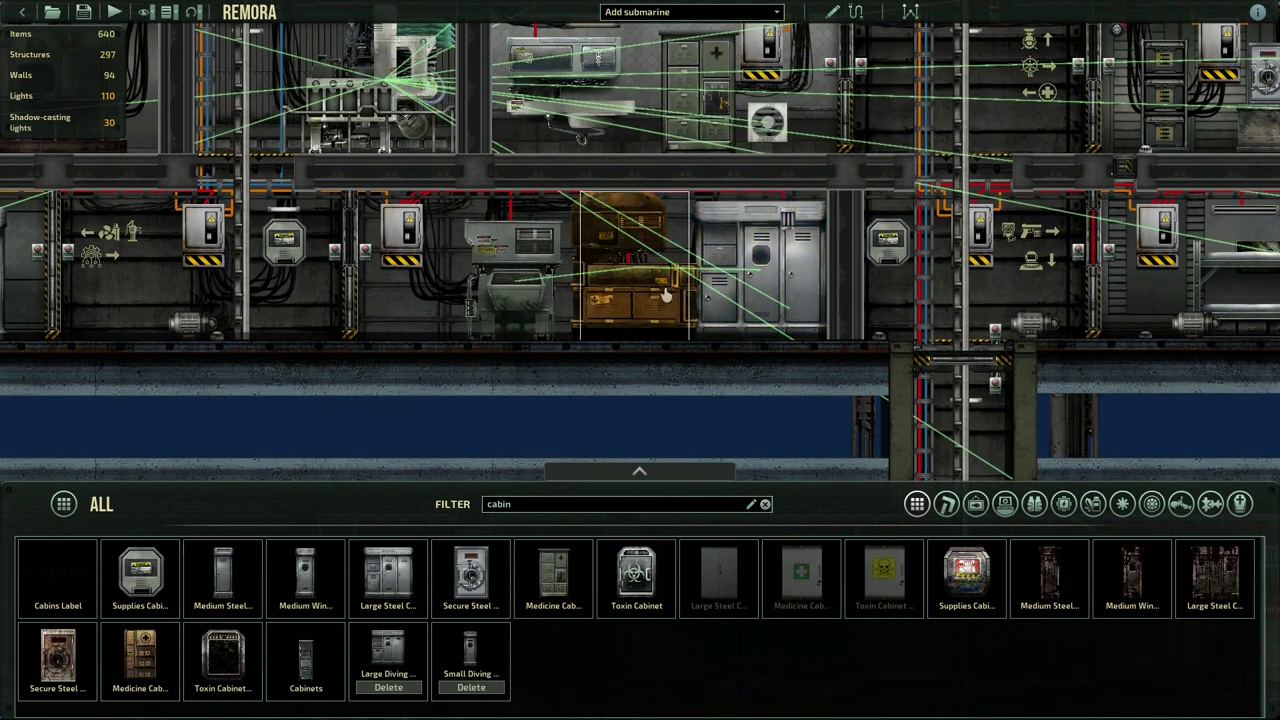
Enable 'Display Side By Side When Linked' on the Large Steel Cabinet and recheck the Fabricator
left_click(622, 284)
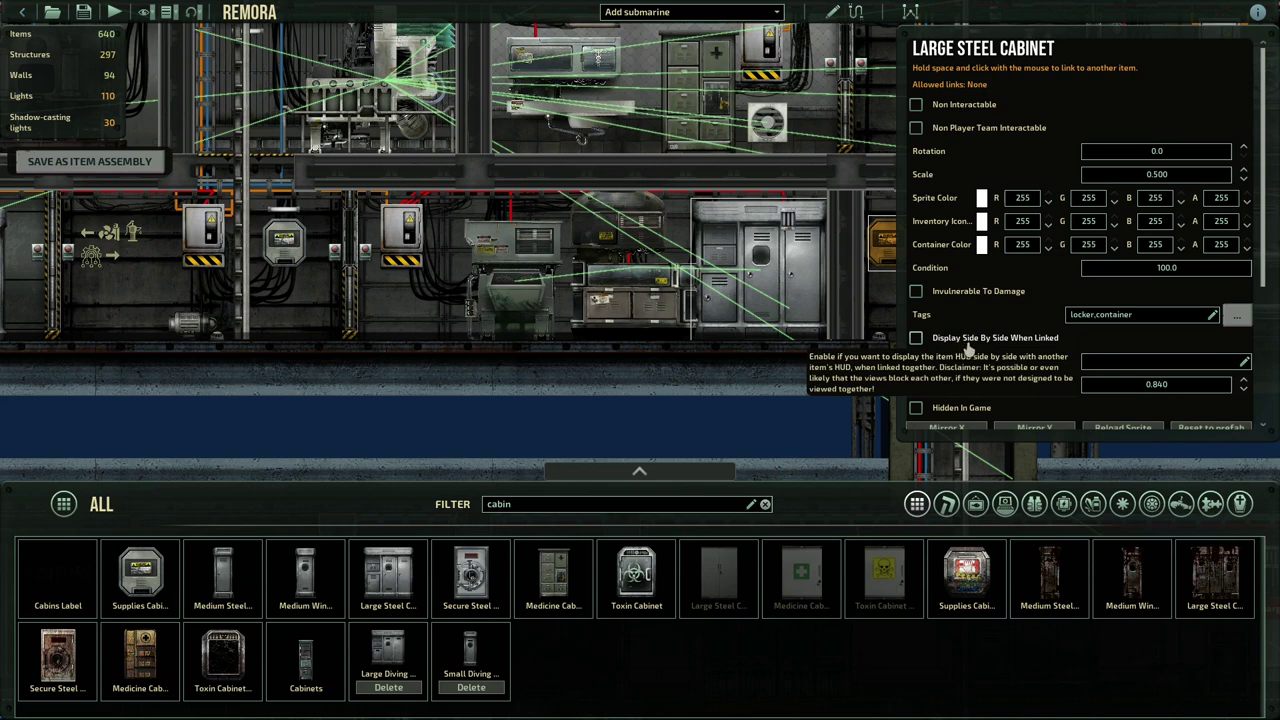
left_click(1002, 343)
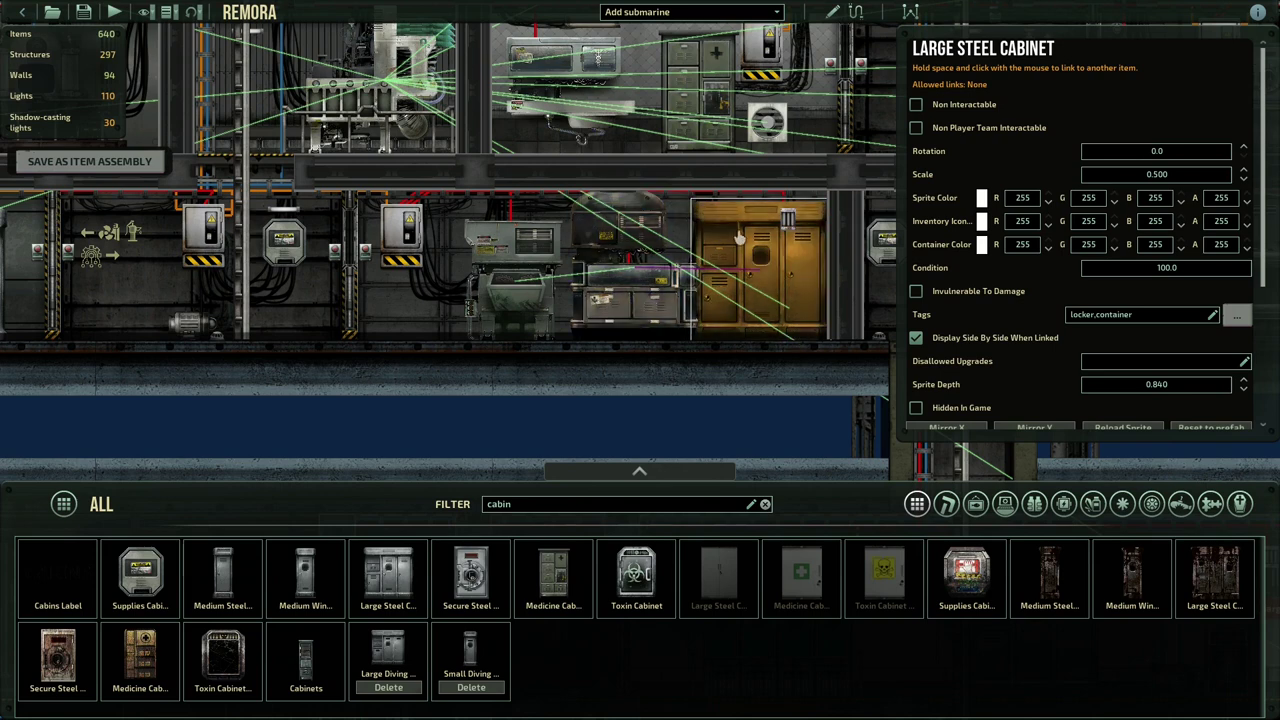
left_click(630, 273)
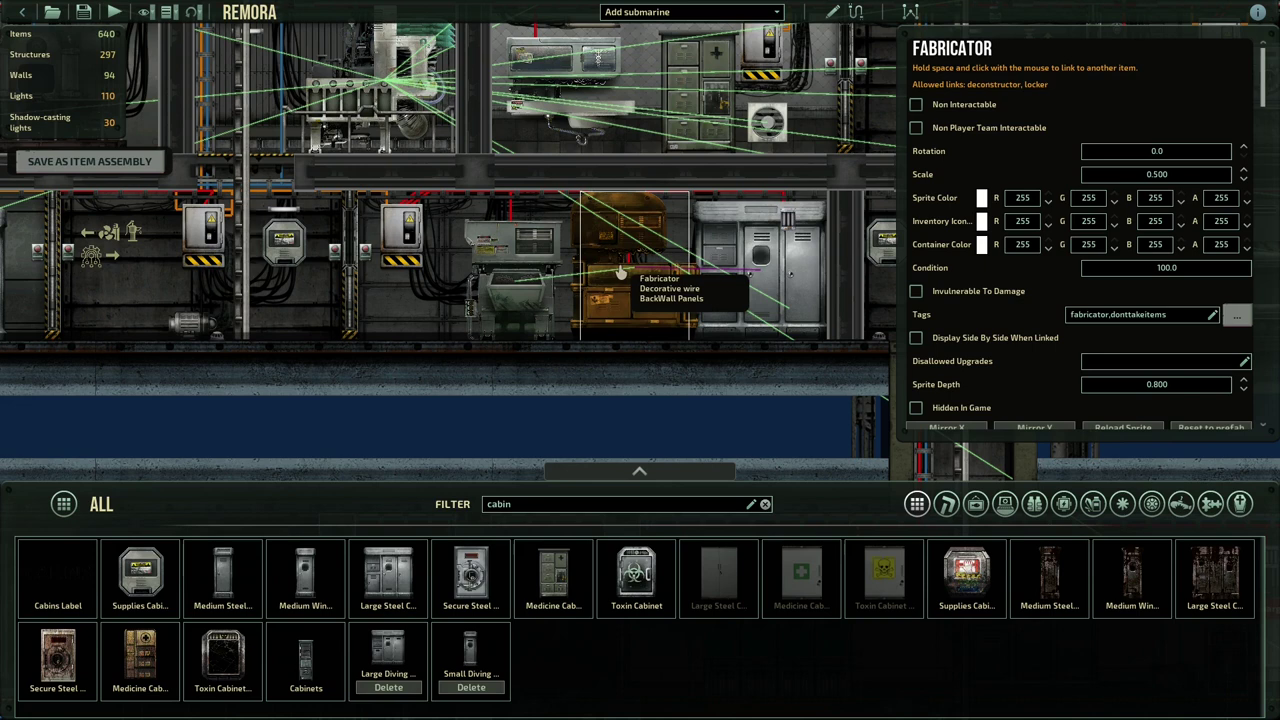
left_click(756, 268)
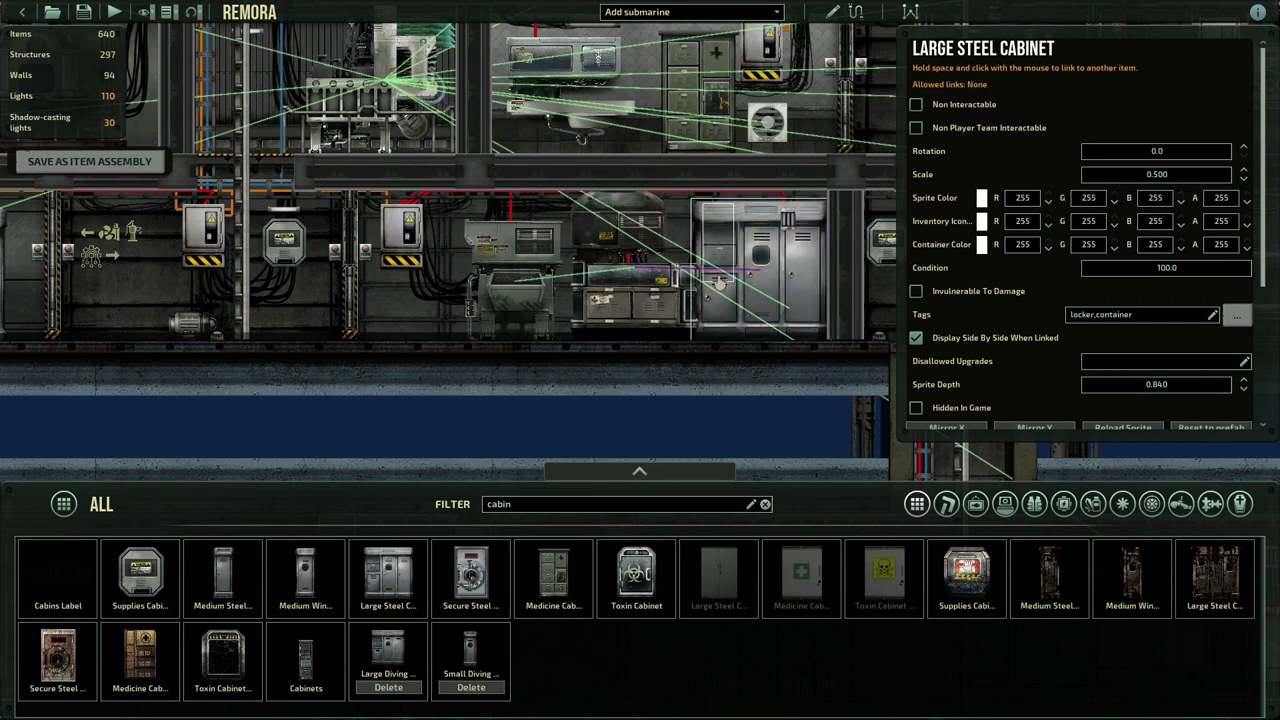
left_click(622, 279)
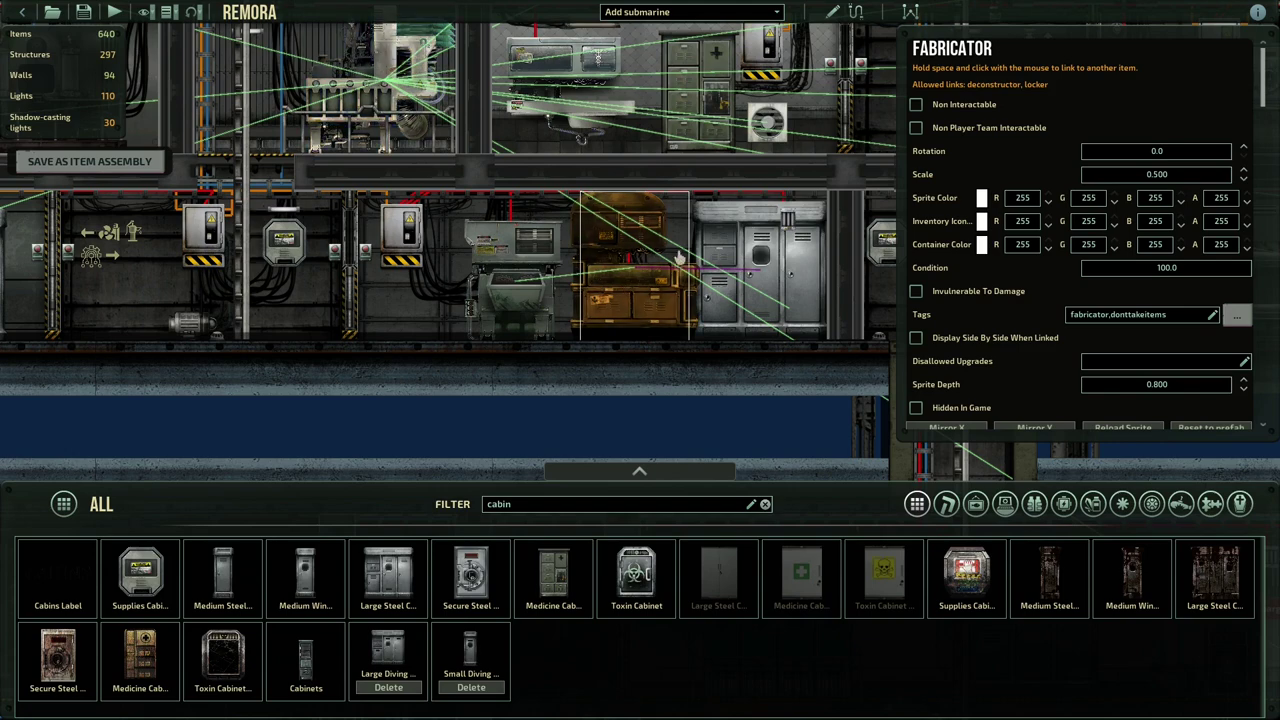
Test-run the Remora, open the cabinet, then open the Fabricator showing both inventories together
left_click(113, 13)
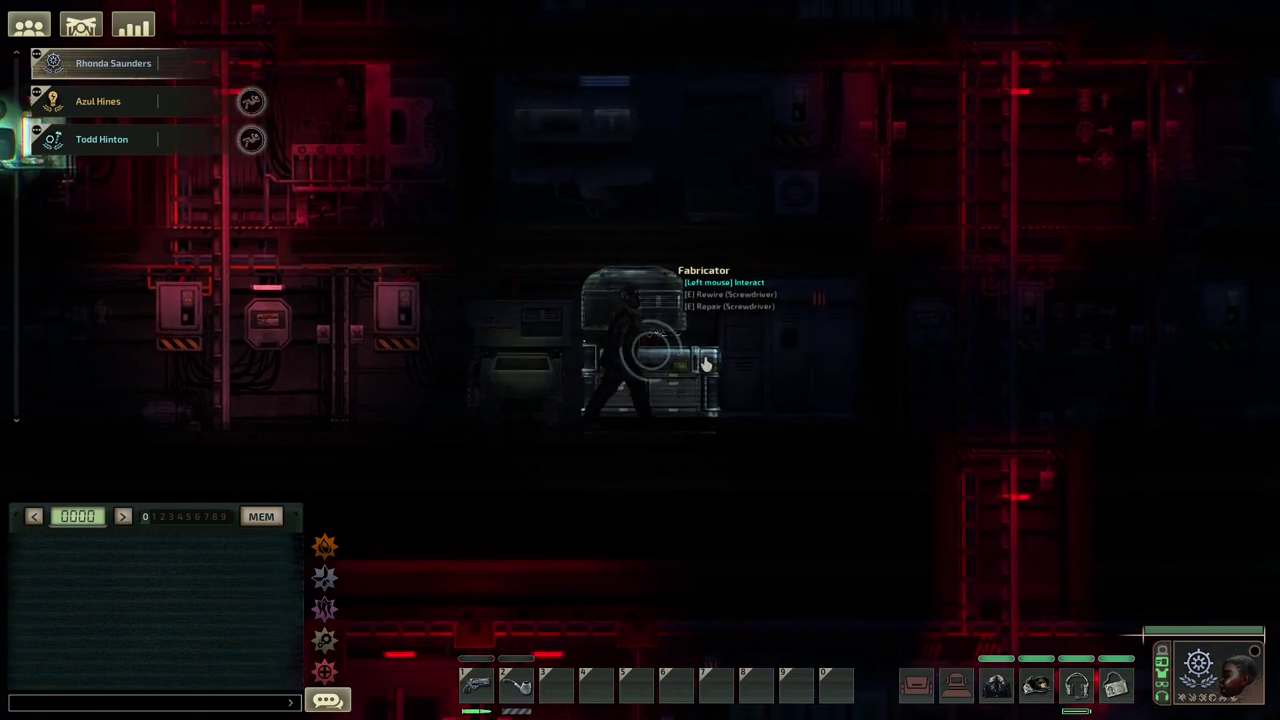
key("d")
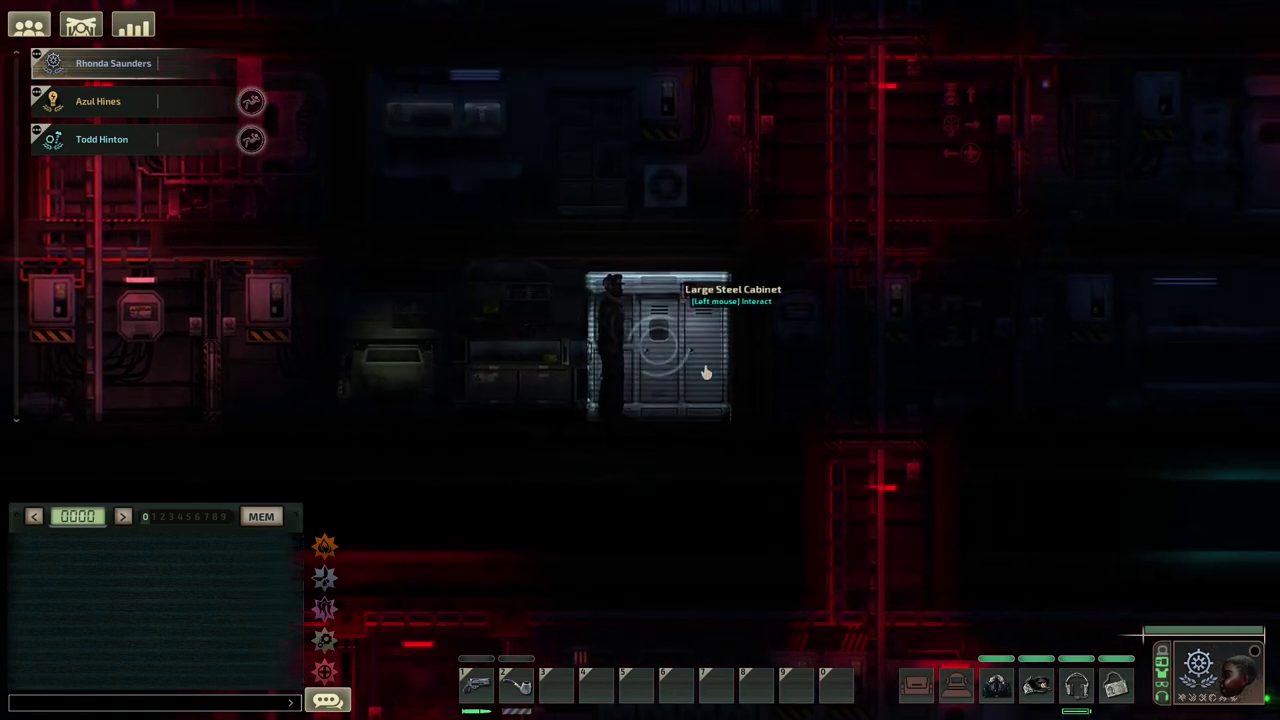
left_click(705, 372)
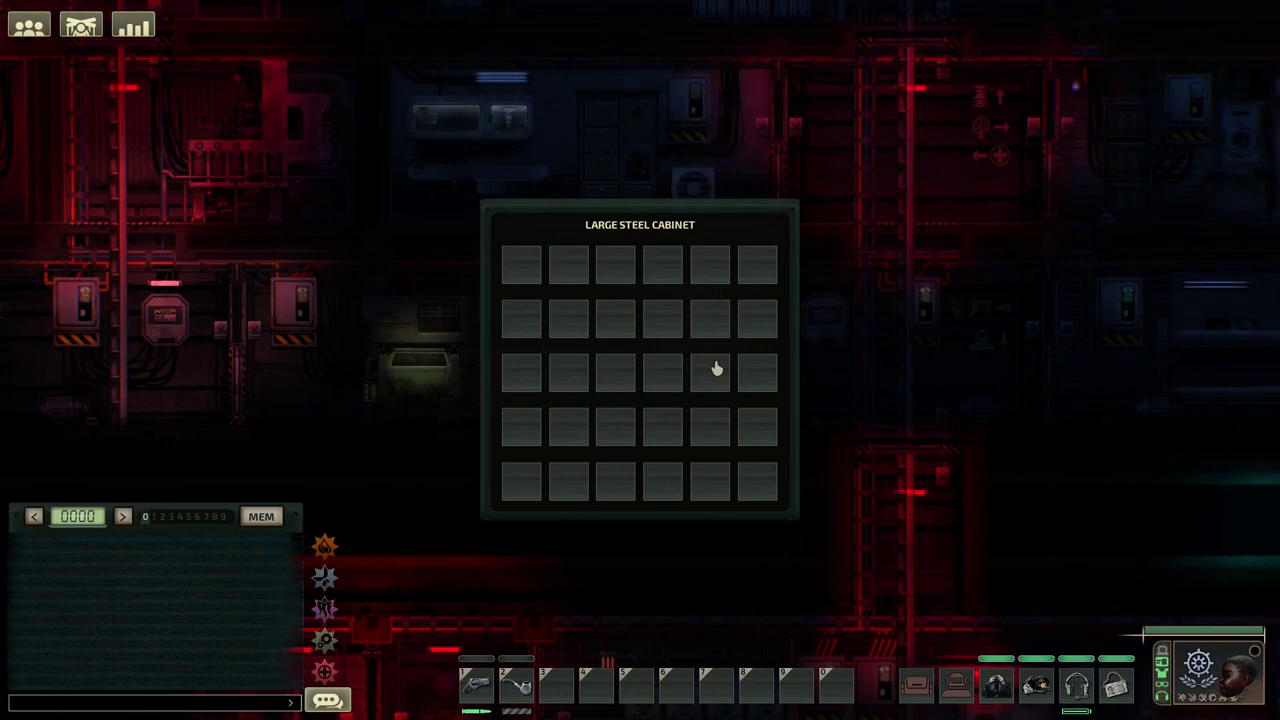
key("a")
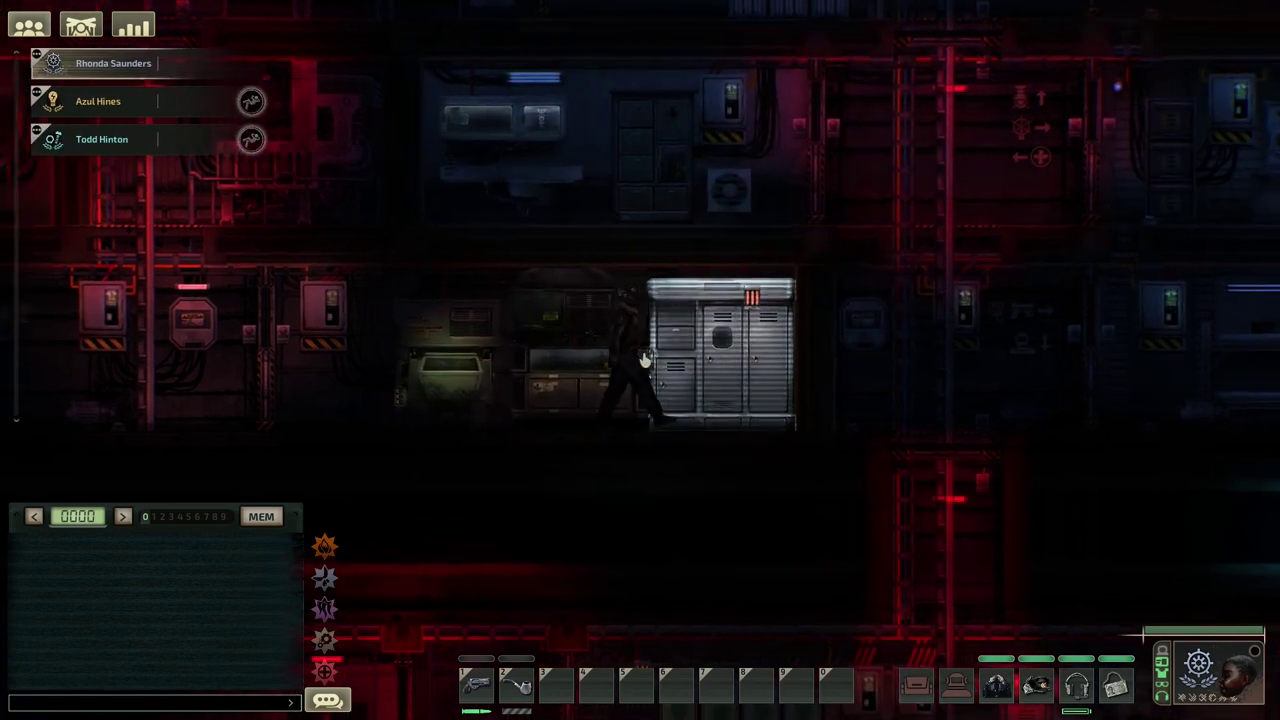
key("a")
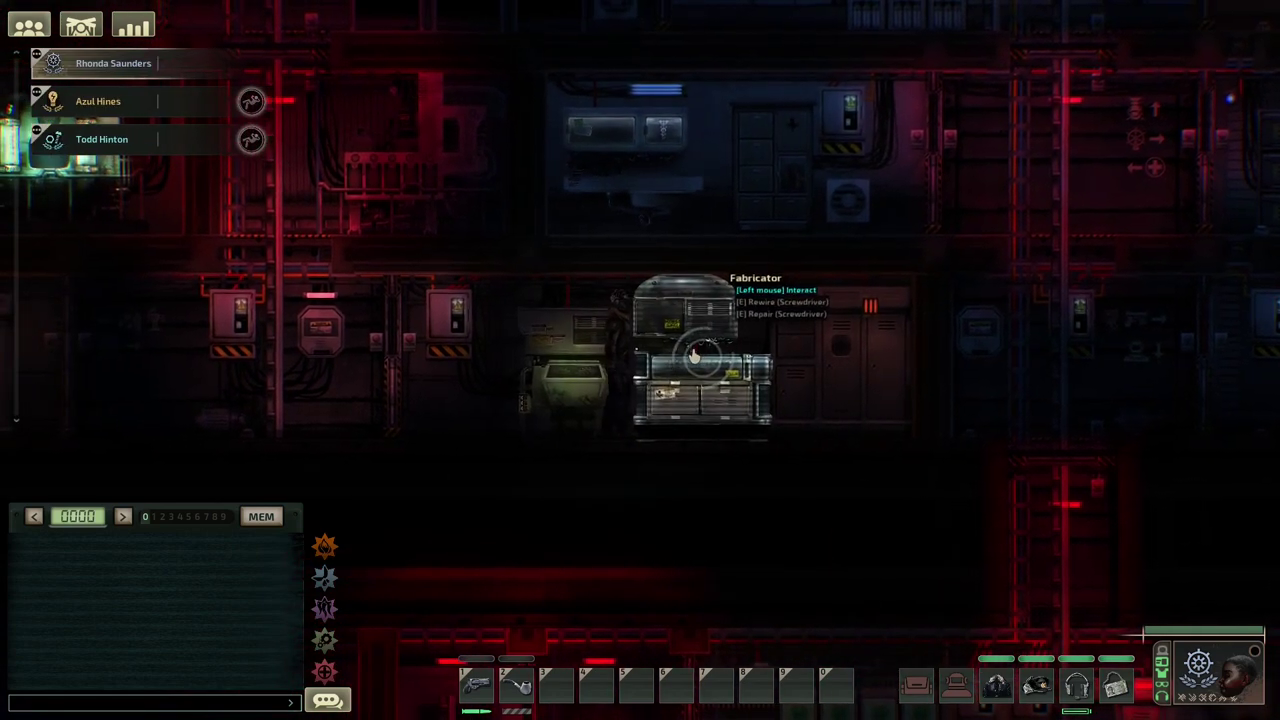
left_click(693, 355)
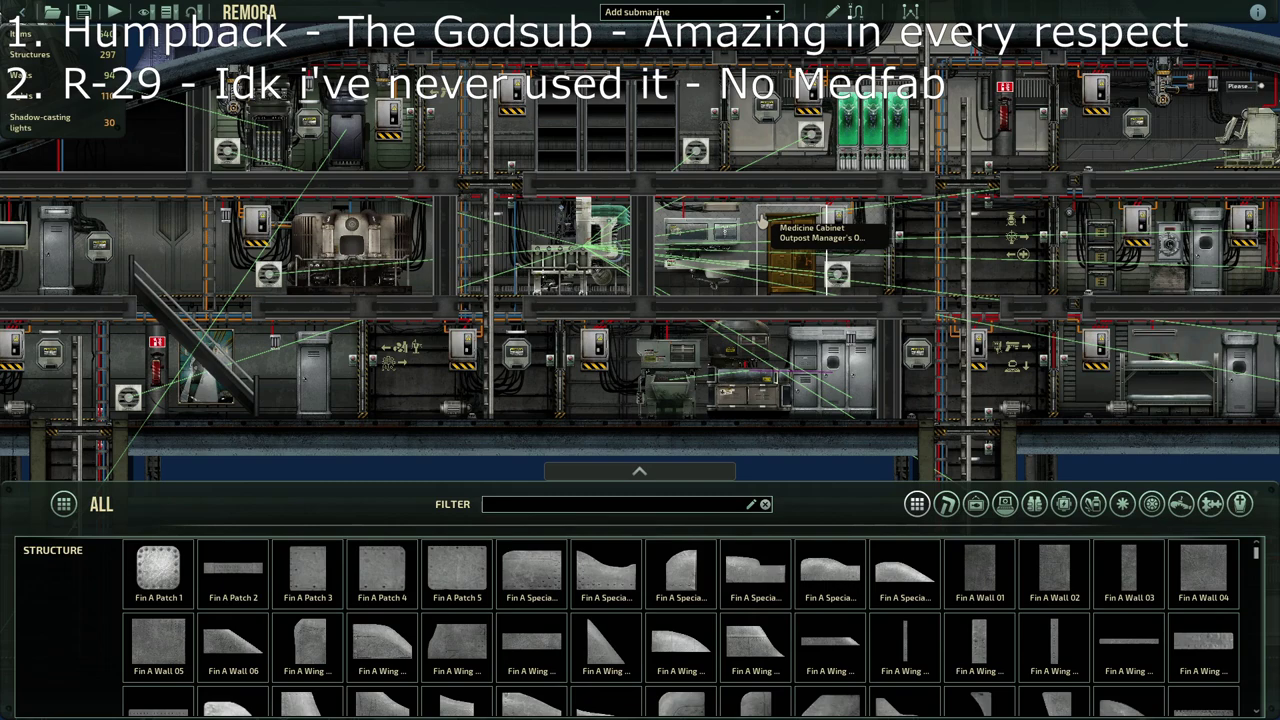
Link the Medical Fabricator to the Medicine Cabinet and enable 'Display Side By Side When Linked'
middle_click_drag(760, 220, 705, 228)
scroll(708, 345, "up", 2)
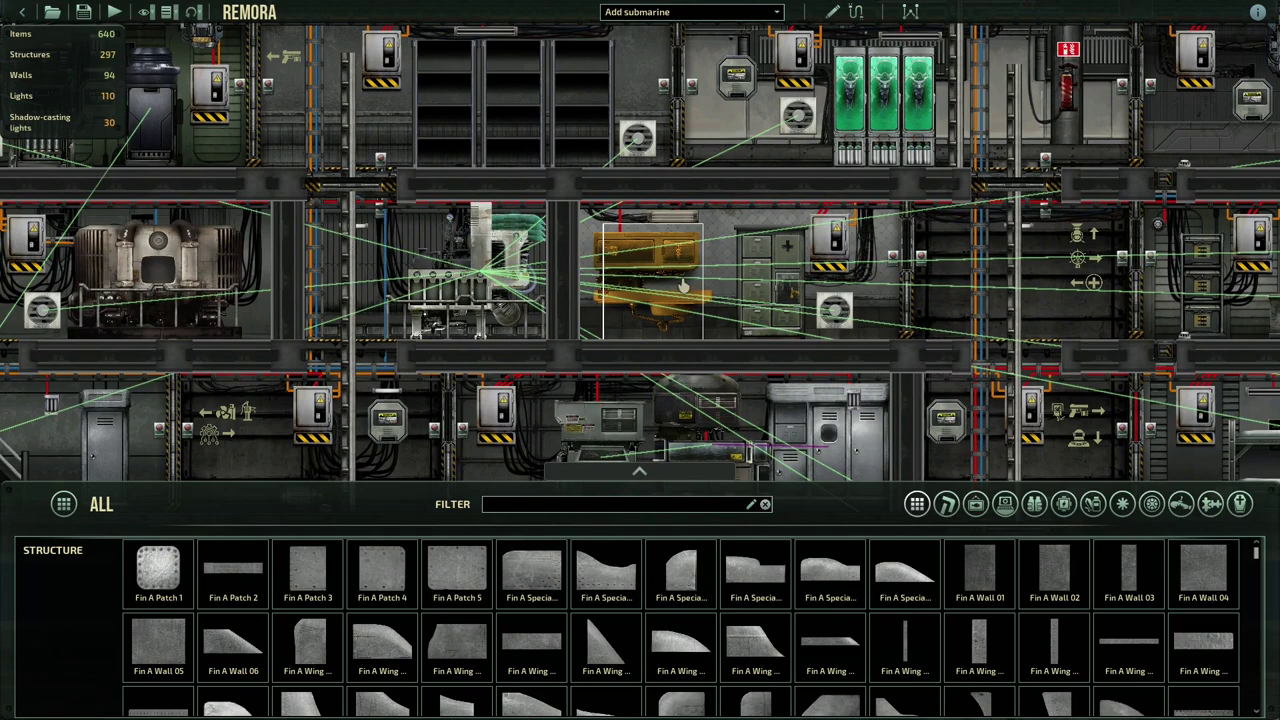
left_click(672, 280)
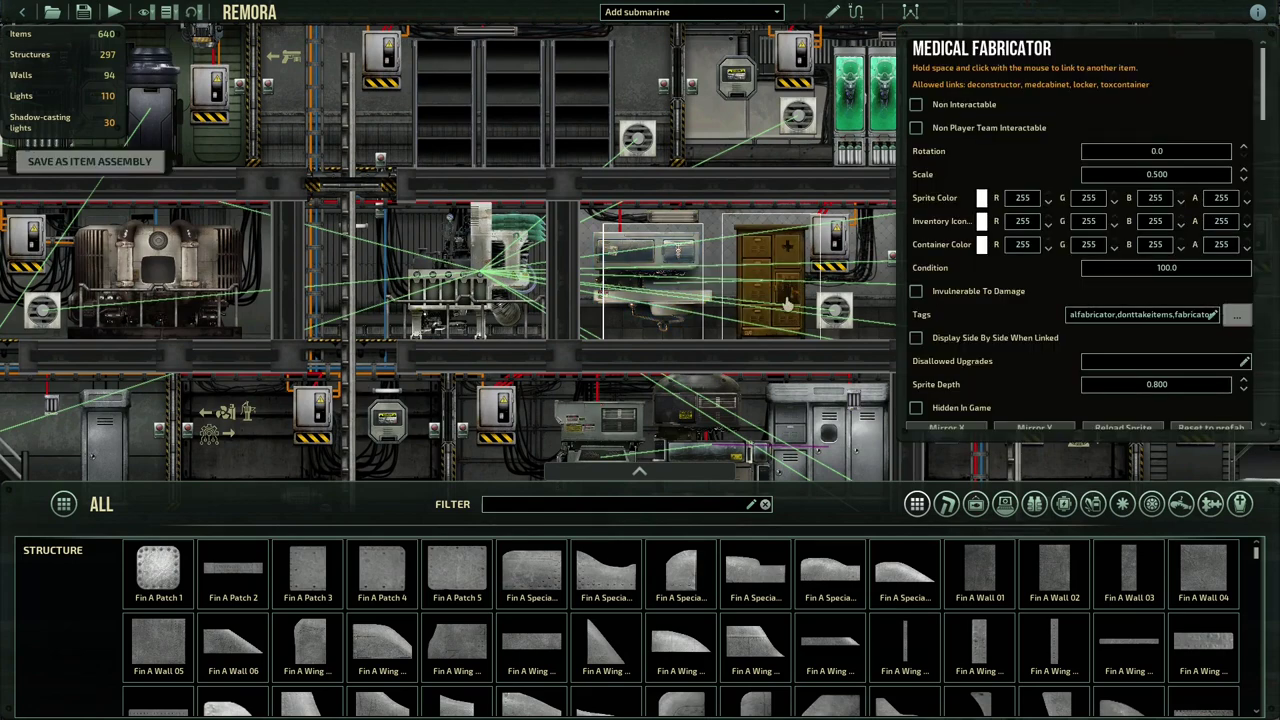
left_click(771, 257)
left_click(771, 257)
left_click(975, 341)
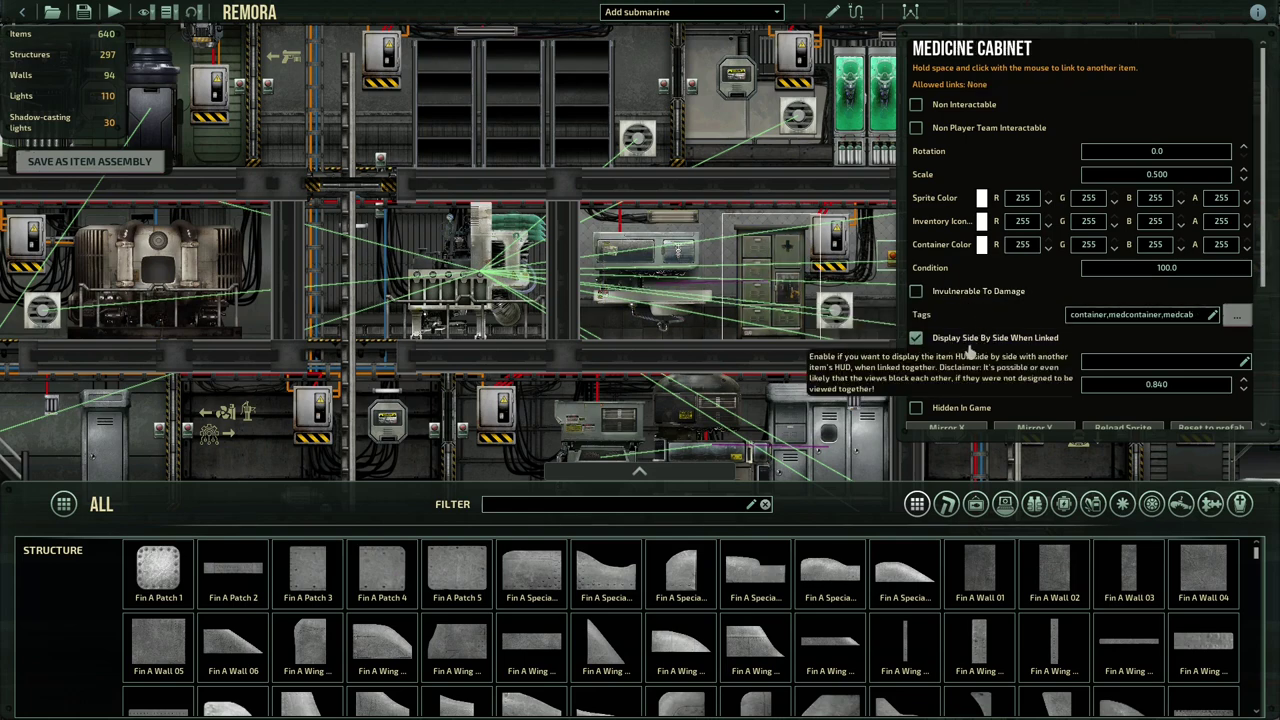
key("s")
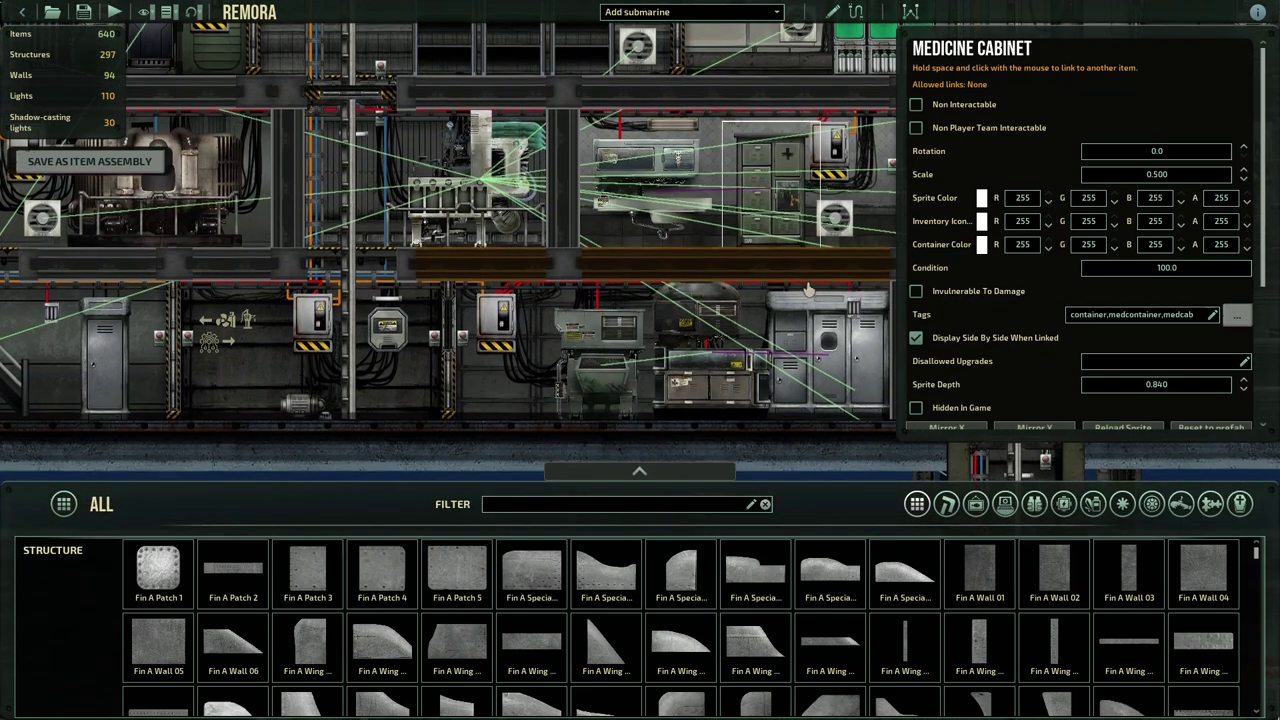
scroll(808, 290, "down", 3)
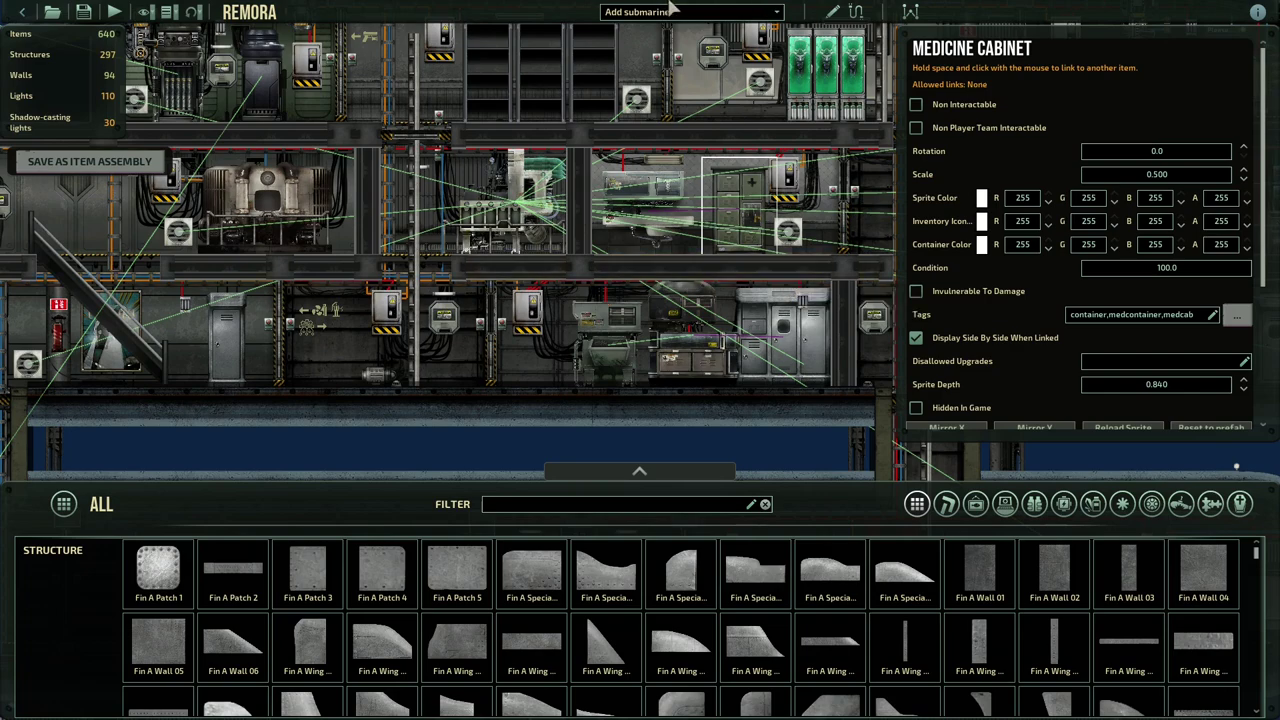
scroll(700, 285, "down", 4)
scroll(594, 274, "down", 3)
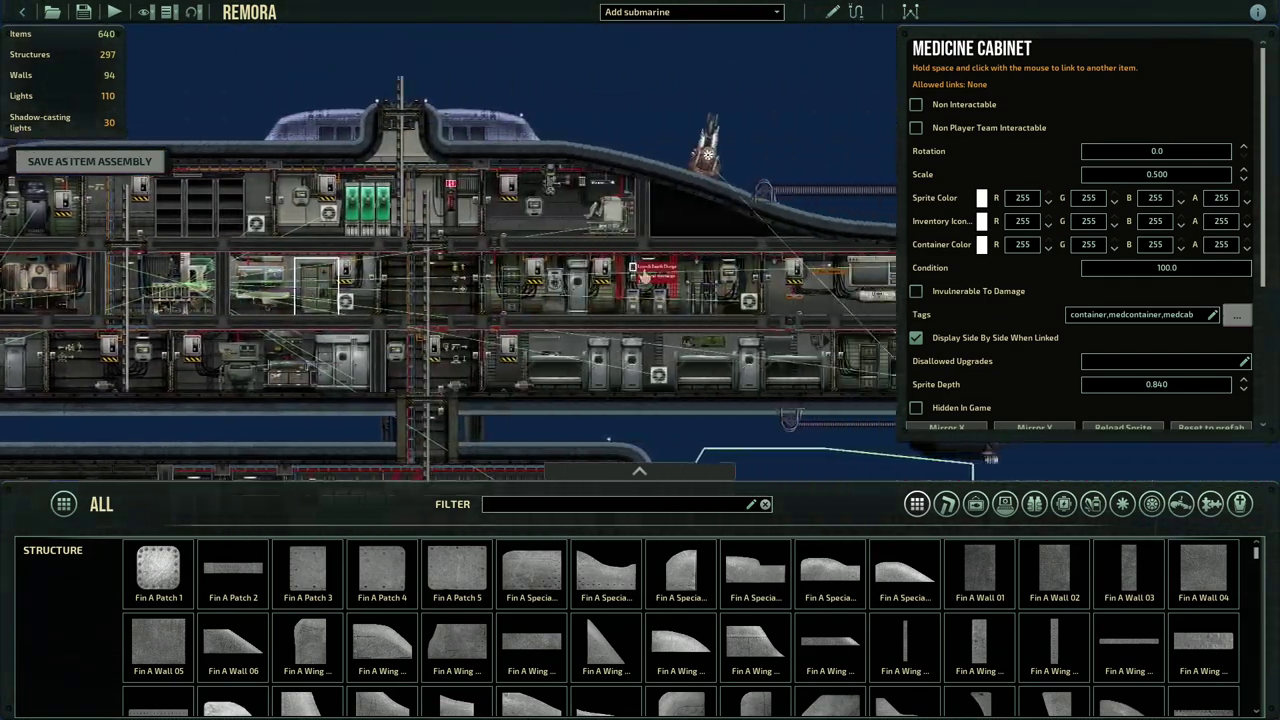
scroll(620, 335, "up", 4)
scroll(620, 340, "up", 2)
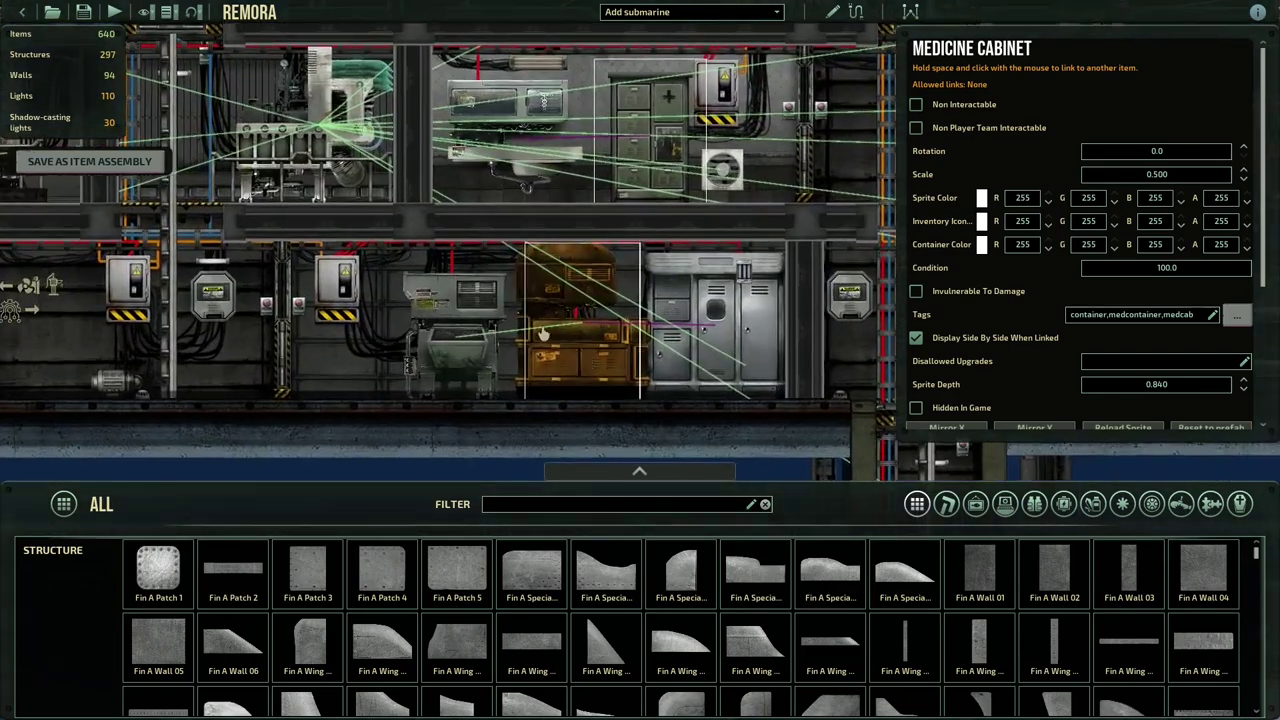
left_click(625, 345)
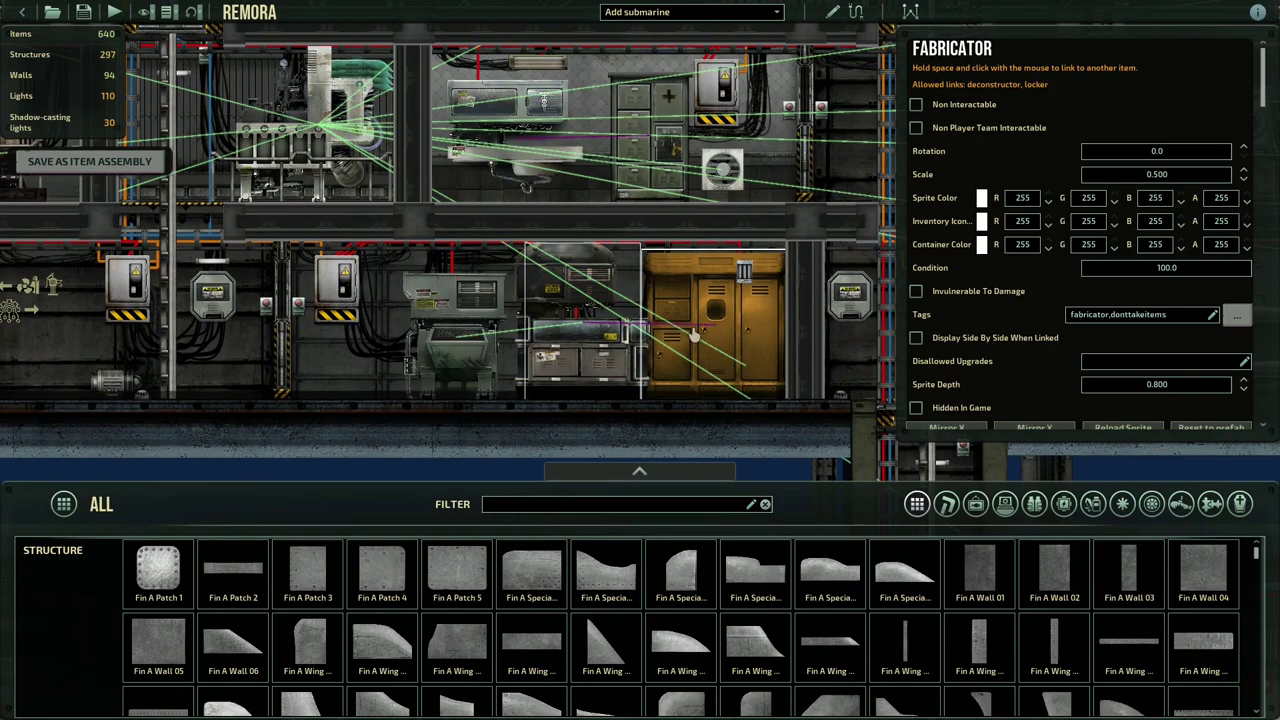
scroll(690, 313, "down", 3)
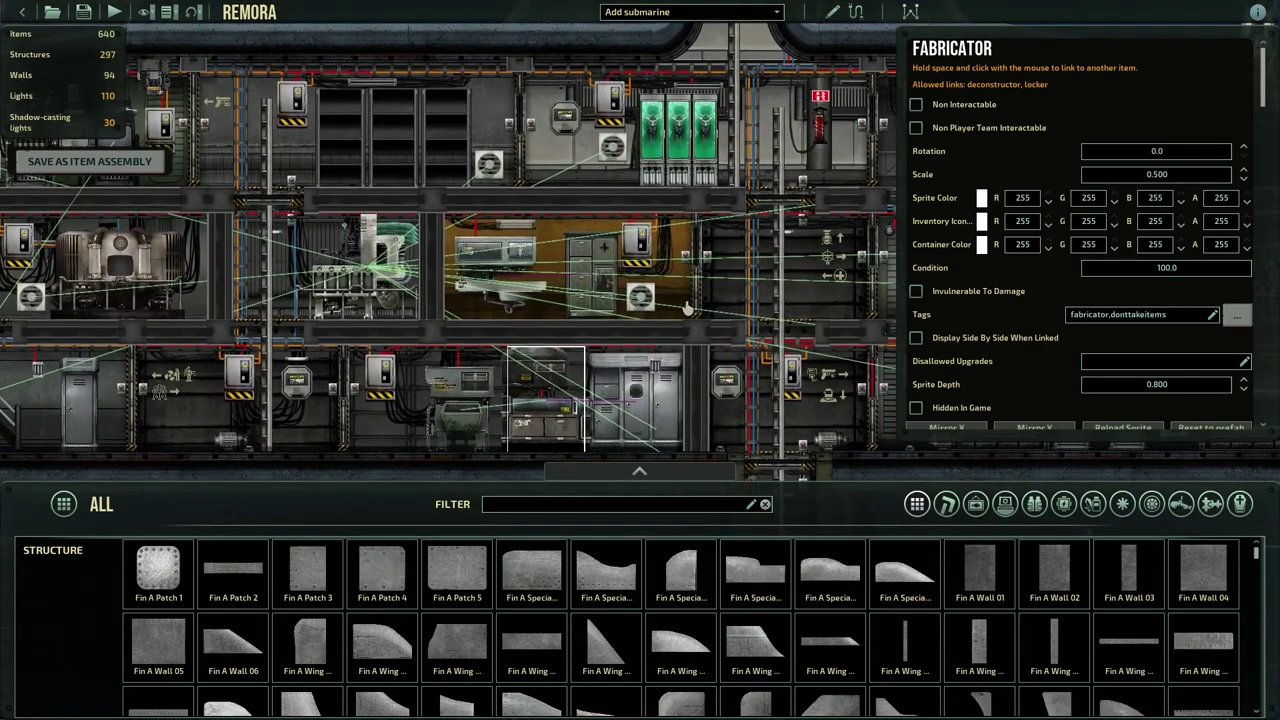
scroll(717, 290, "up", 2)
scroll(717, 290, "up", 3)
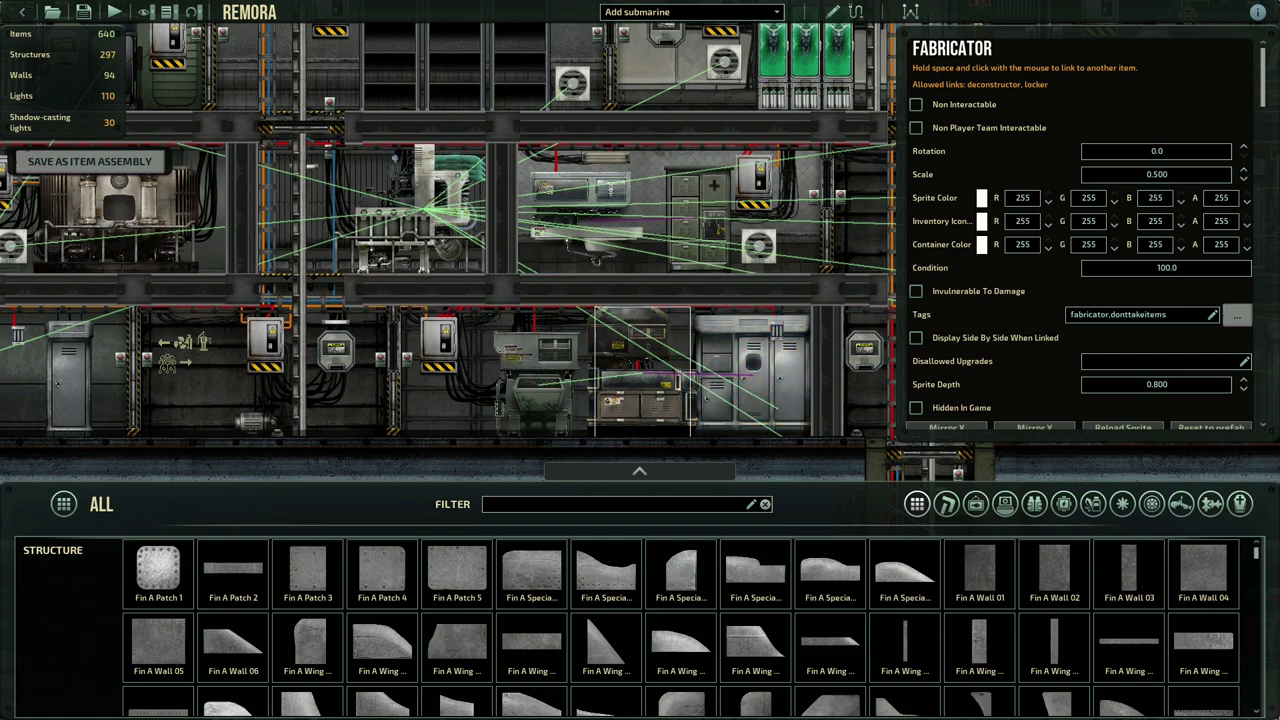
Copy Remora.sub within the Submarines folder and rename the copy Remora2.sub
key("alt+Tab")
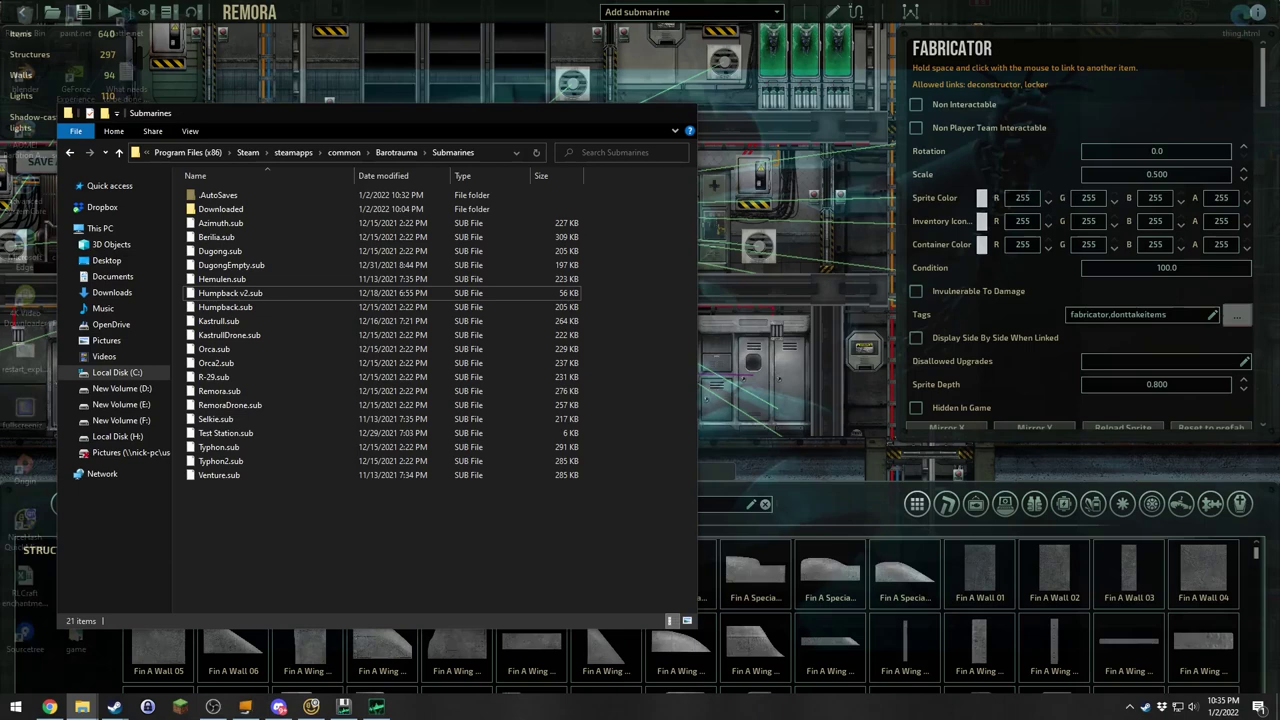
left_click(242, 296)
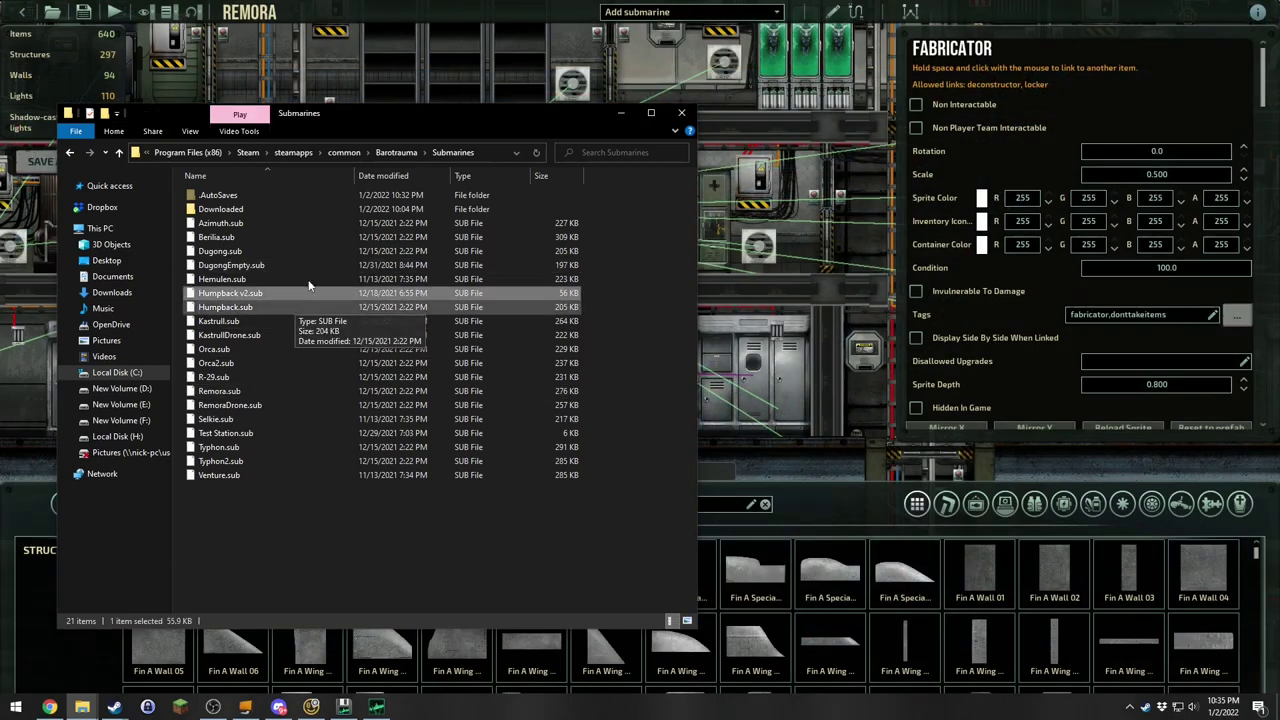
left_click(242, 392)
right_click_drag(242, 392, 266, 526)
left_click(292, 536)
key("F2")
type("Remora2.sub")
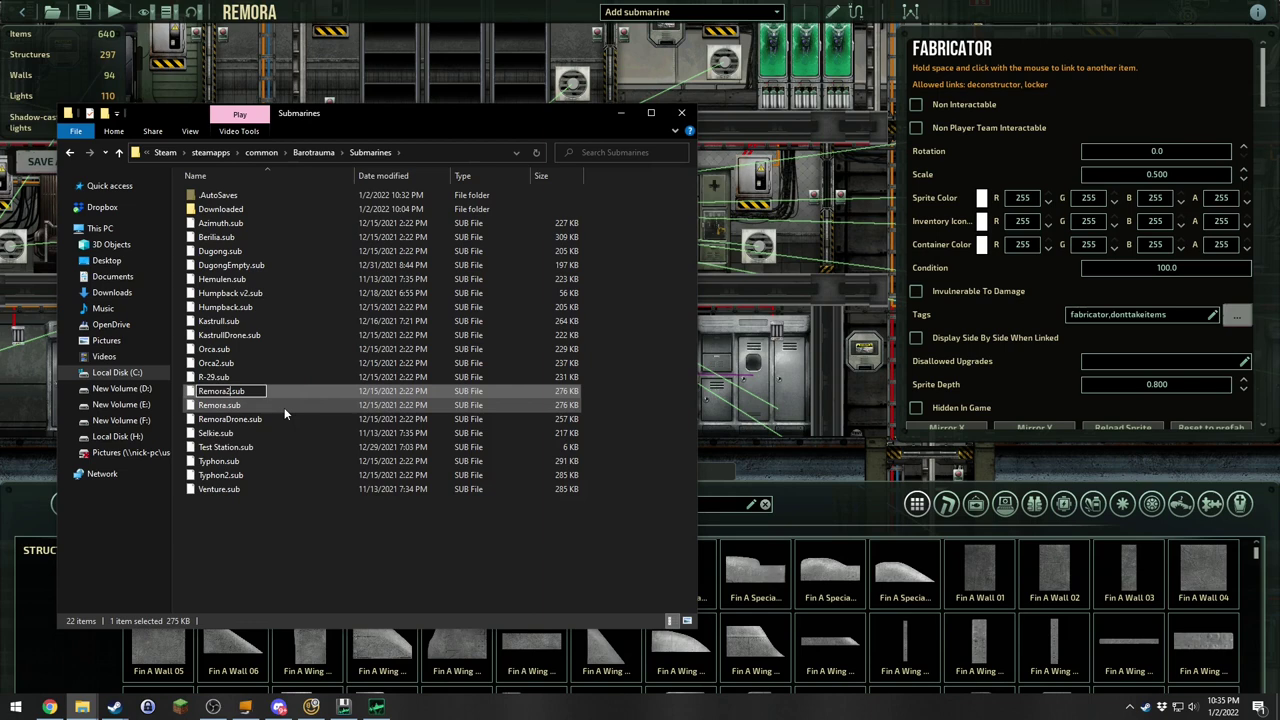
key("Return")
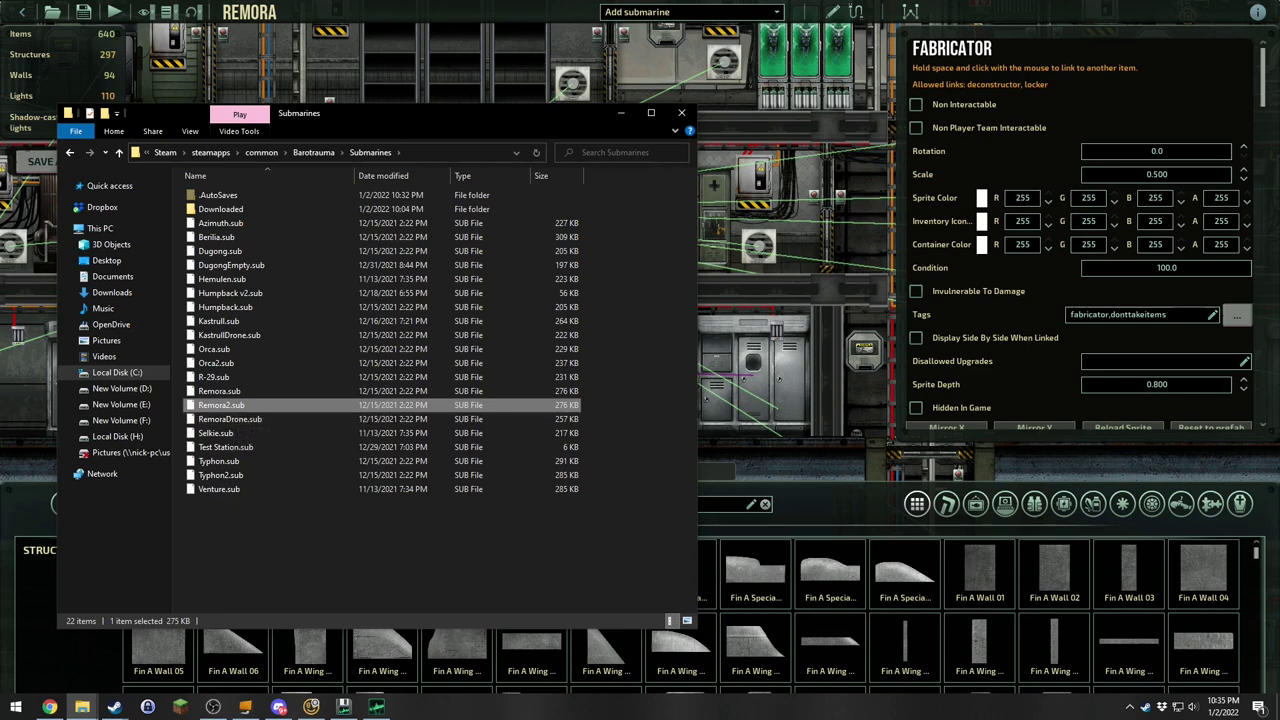
left_click(356, 554)
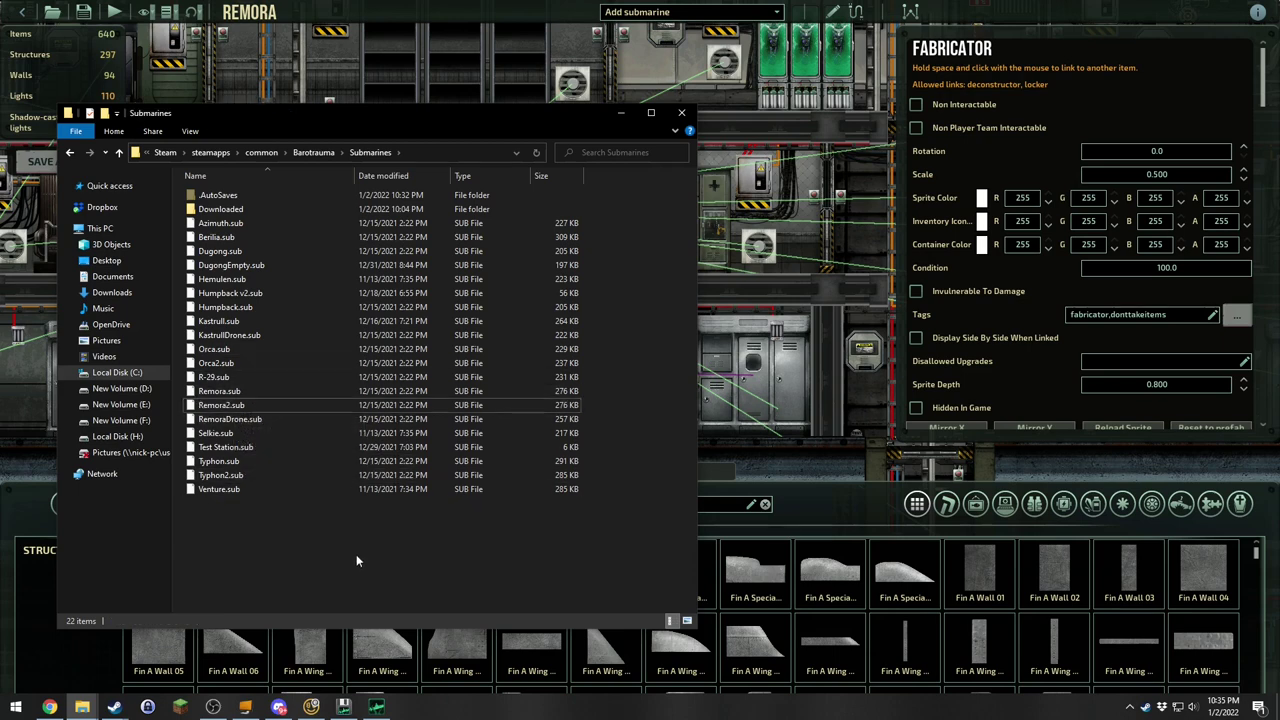